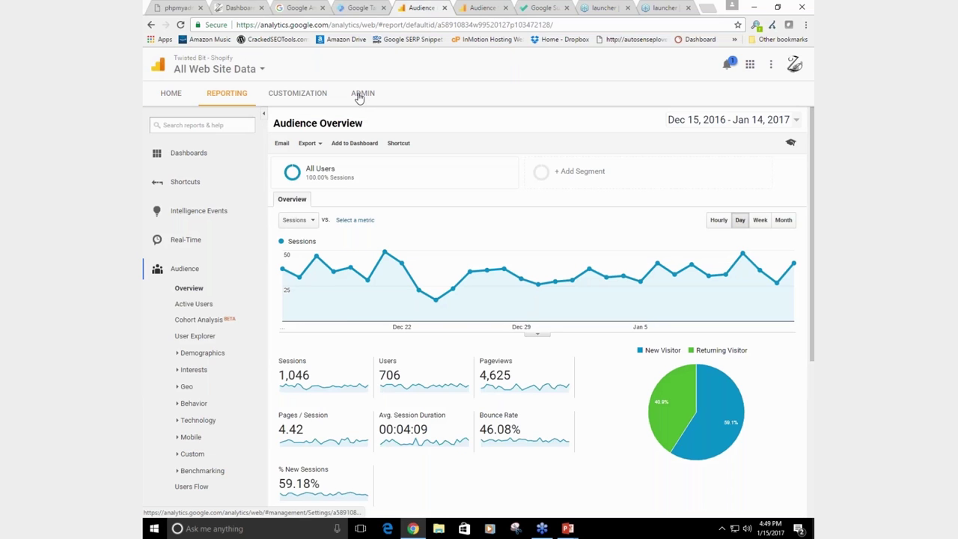
# Step: Open the admin goals of the All Web Site Data view and start a new goal
pyautogui.click(360, 95)
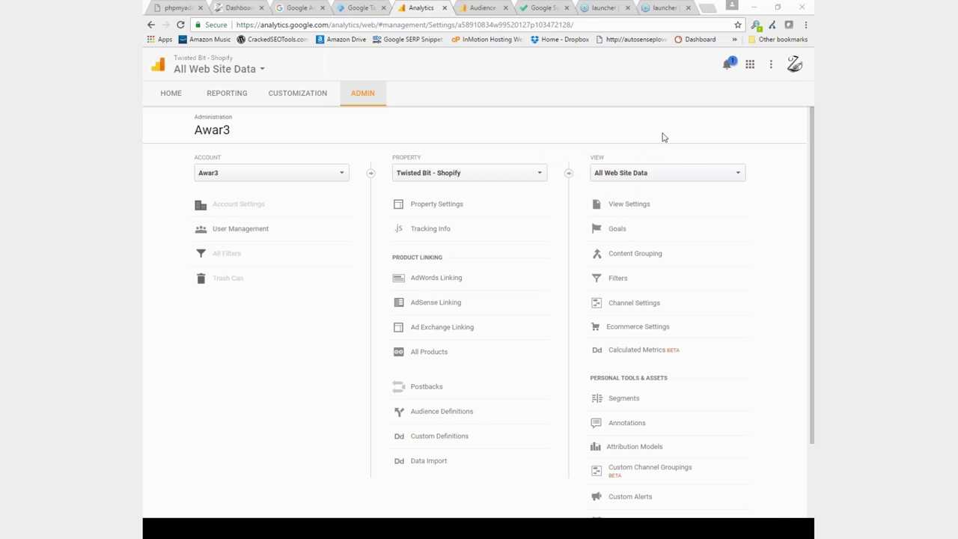
pyautogui.click(619, 231)
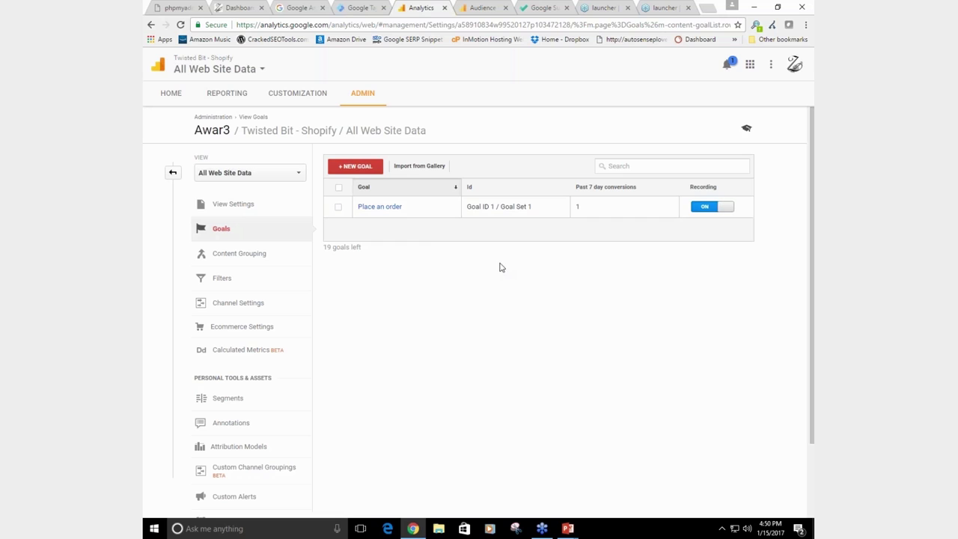
pyautogui.click(356, 167)
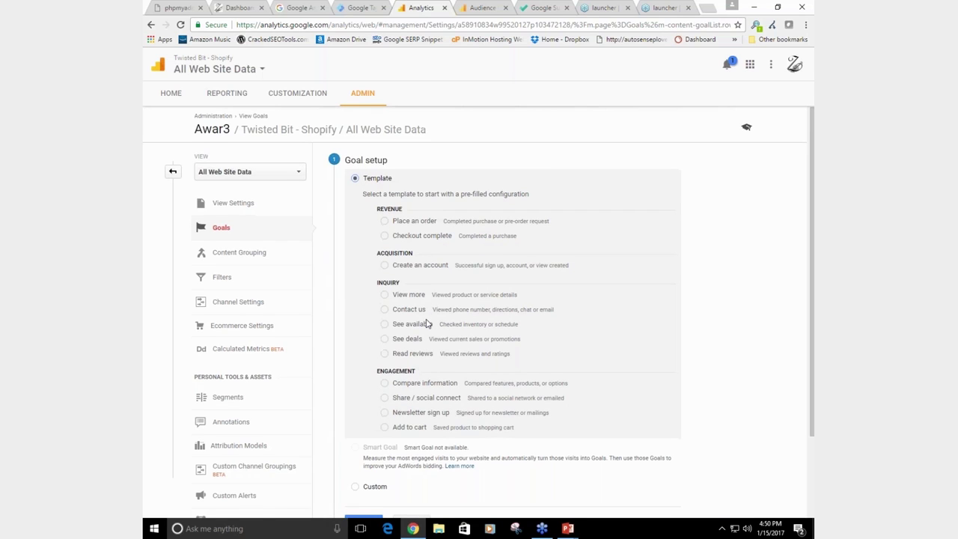
# Step: Base the goal on the Share / social connect engagement template and continue to the goal description
pyautogui.scroll(-2, 428, 324)
pyautogui.scroll(1, 427, 323)
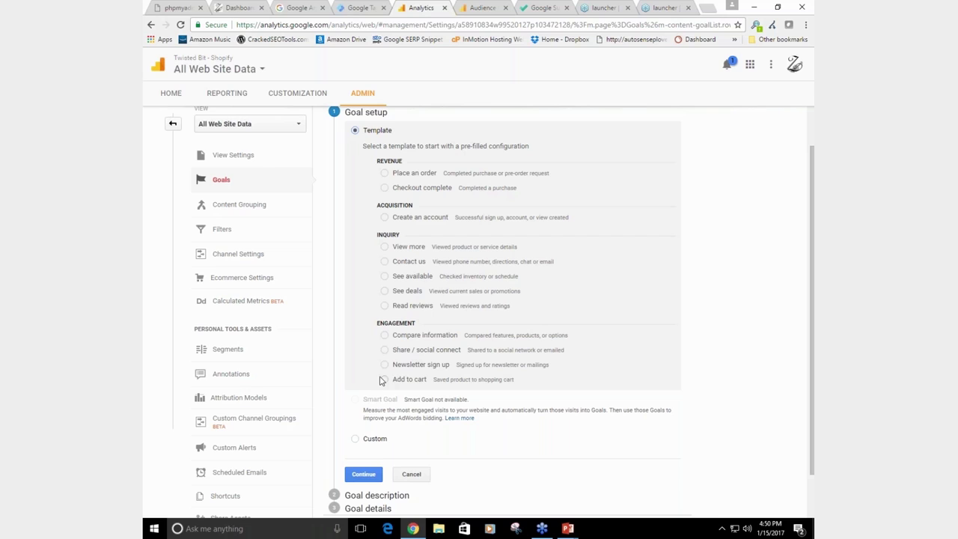
pyautogui.click(384, 351)
pyautogui.scroll(-1, 483, 374)
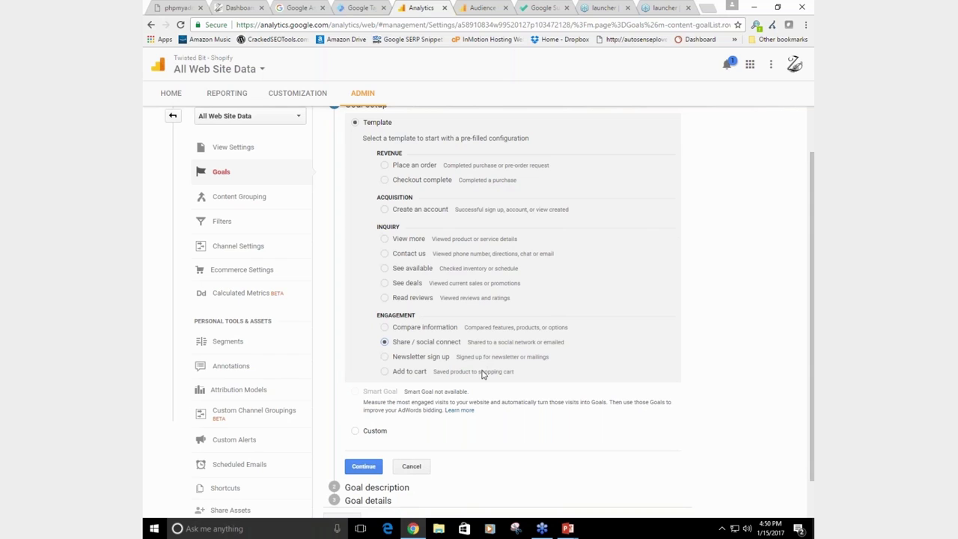
pyautogui.click(364, 419)
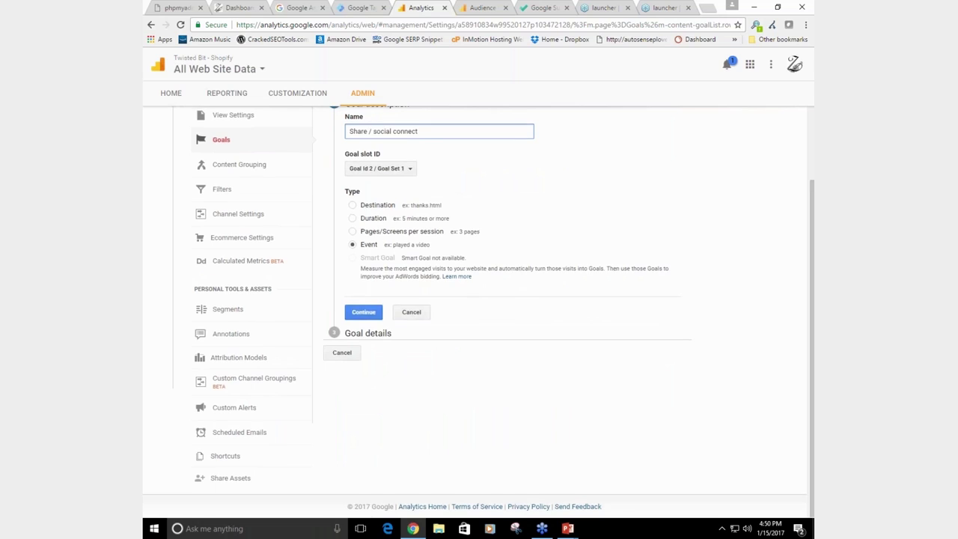
# Step: Name the goal "Facebook Clicks"
pyautogui.scroll(1, 448, 212)
pyautogui.moveTo(420, 183); pyautogui.dragTo(320, 195)
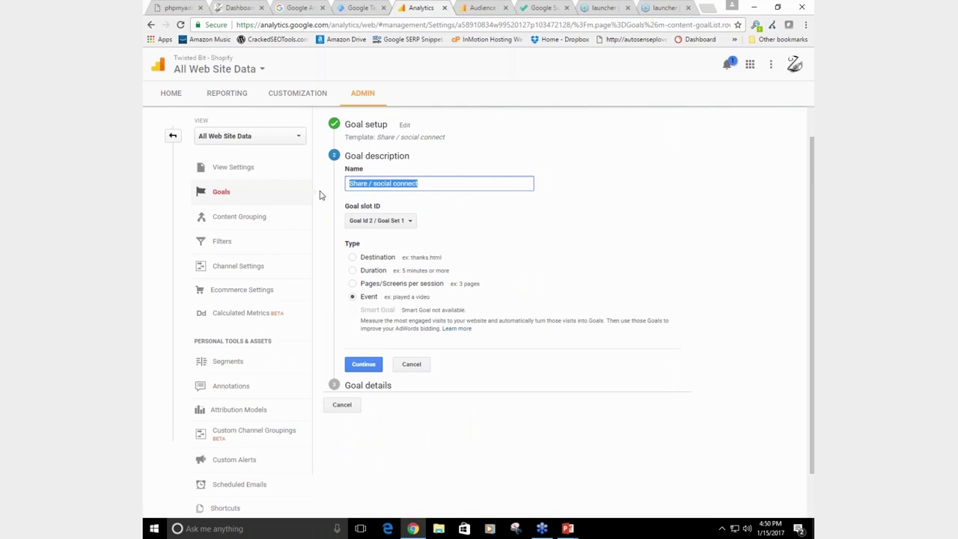
pyautogui.write('Facebook')
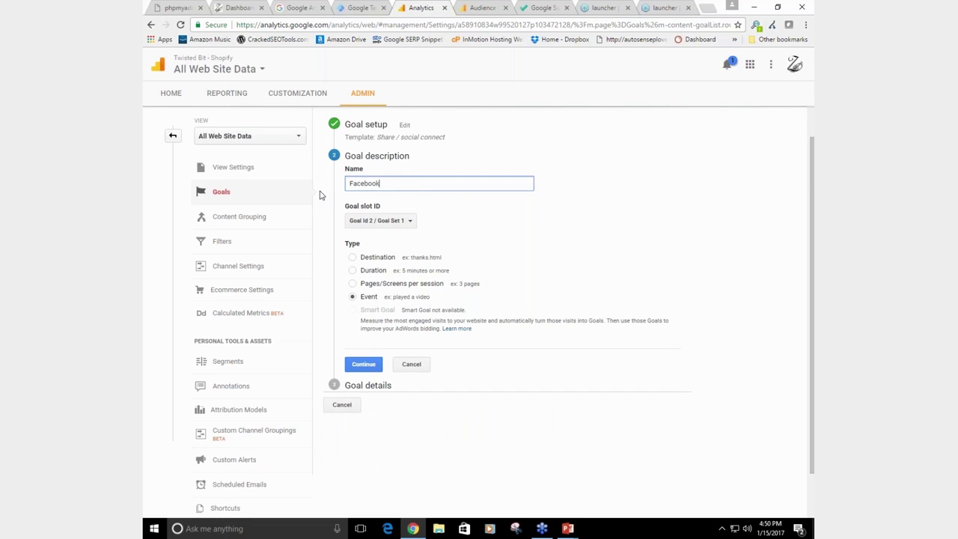
pyautogui.write('Clicks')
pyautogui.click(670, 8)
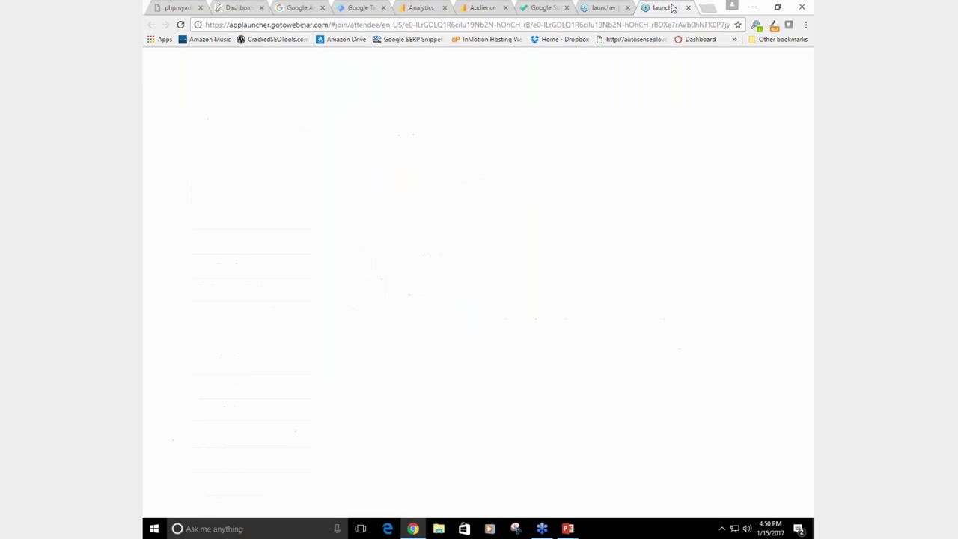
pyautogui.click(659, 25)
pyautogui.write('www.face')
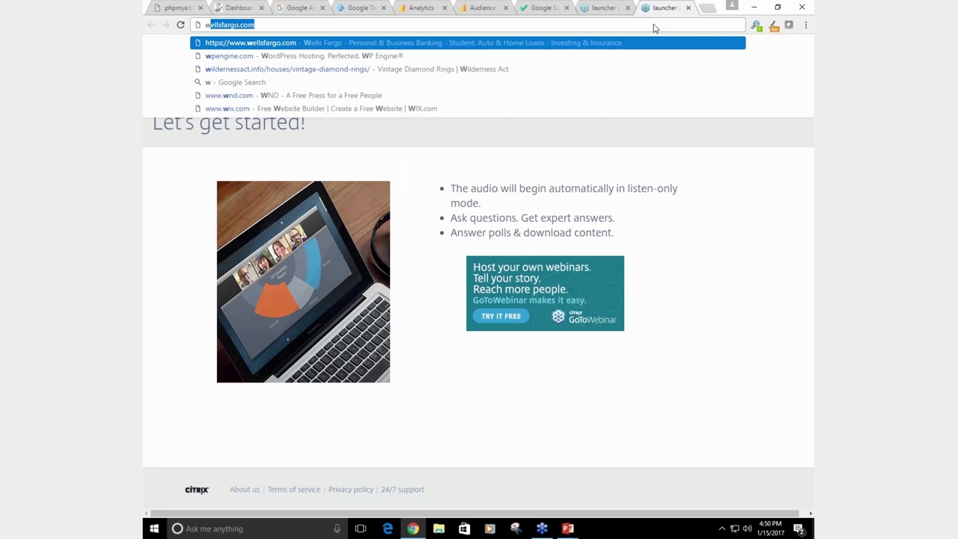
pyautogui.write('book.com/')
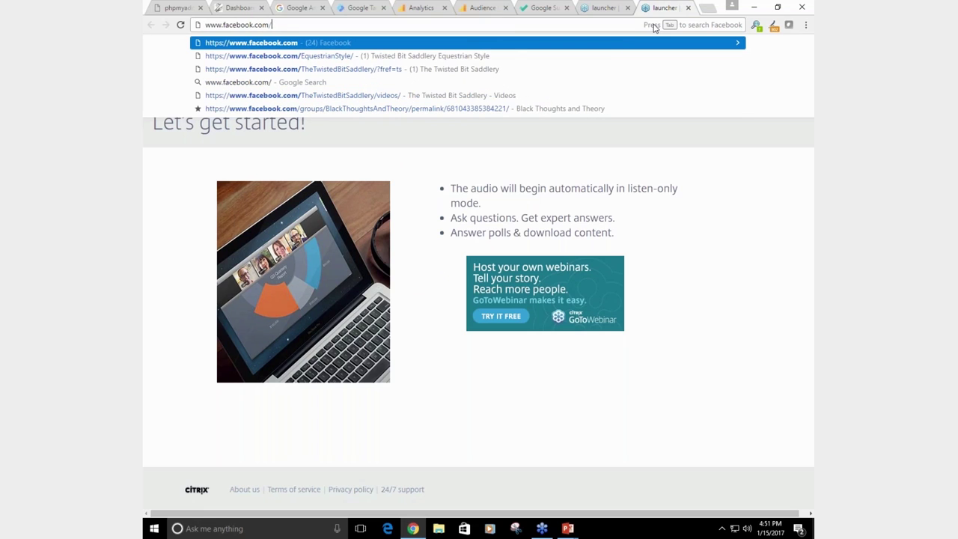
pyautogui.write('theT')
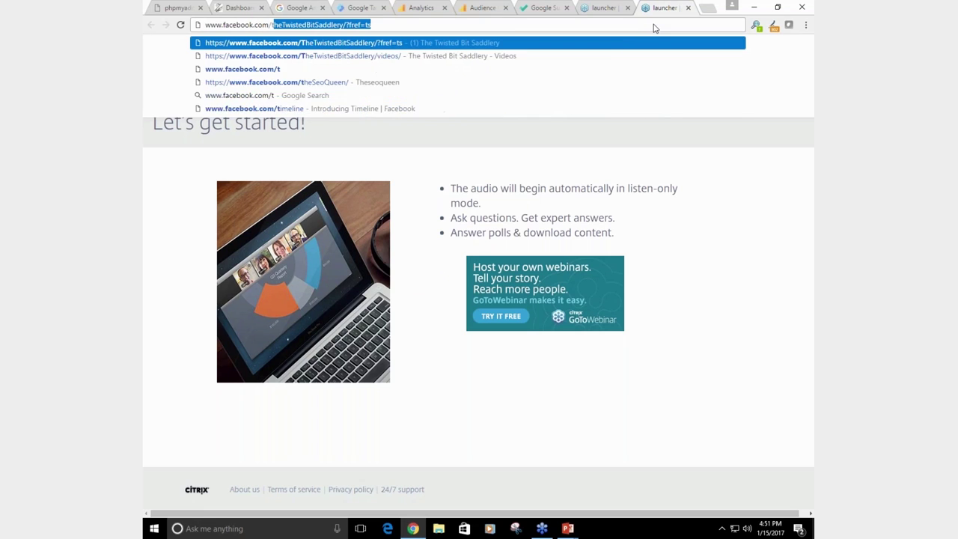
pyautogui.write('w')
pyautogui.press('BackSpace')
pyautogui.write('h')
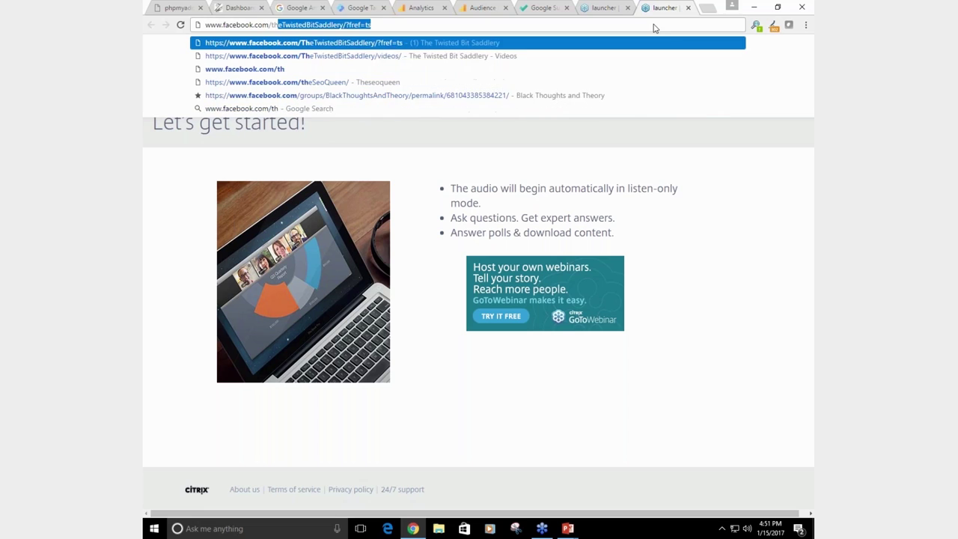
pyautogui.write('etwsist')
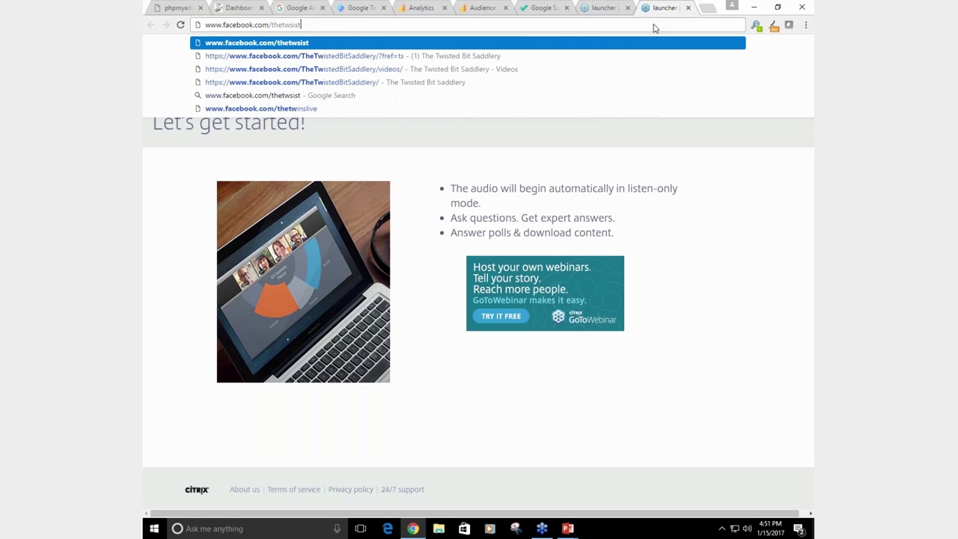
pyautogui.press('BackSpace')
pyautogui.press('BackSpace')
pyautogui.press('BackSpace')
pyautogui.press('BackSpace')
pyautogui.write('iste')
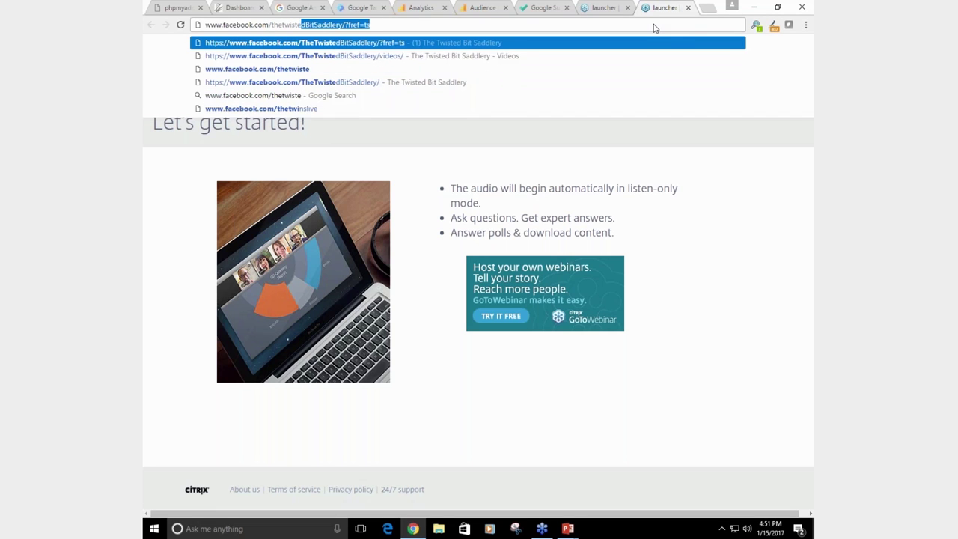
pyautogui.write('dBitEques')
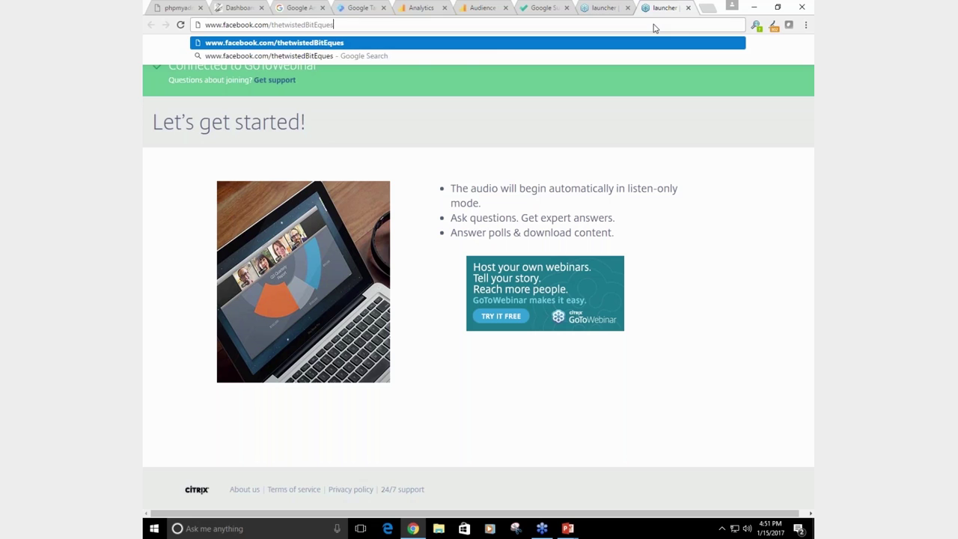
pyautogui.write('trianStyle')
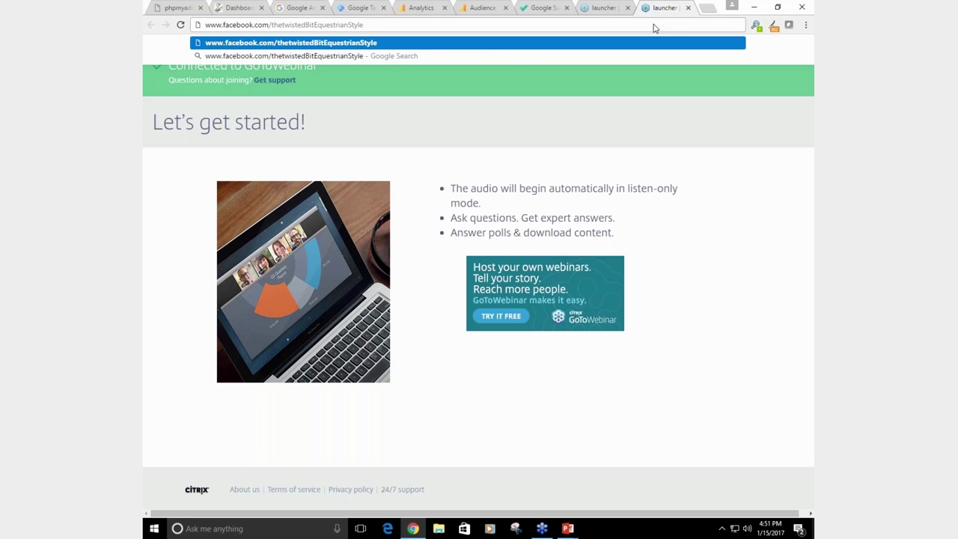
pyautogui.press('Return')
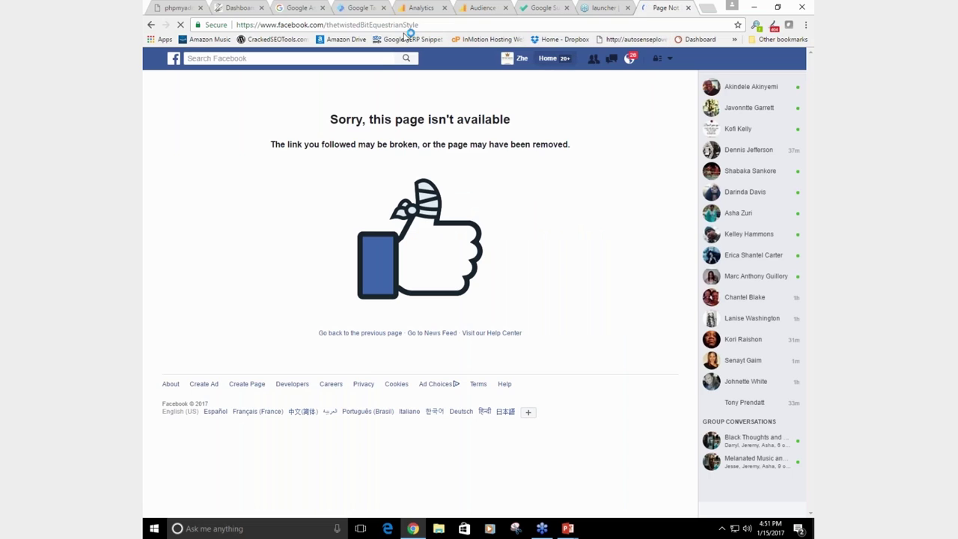
# Step: Try the Facebook address with "Saddlery" inserted before "EquestrianStyle"
pyautogui.click(337, 26)
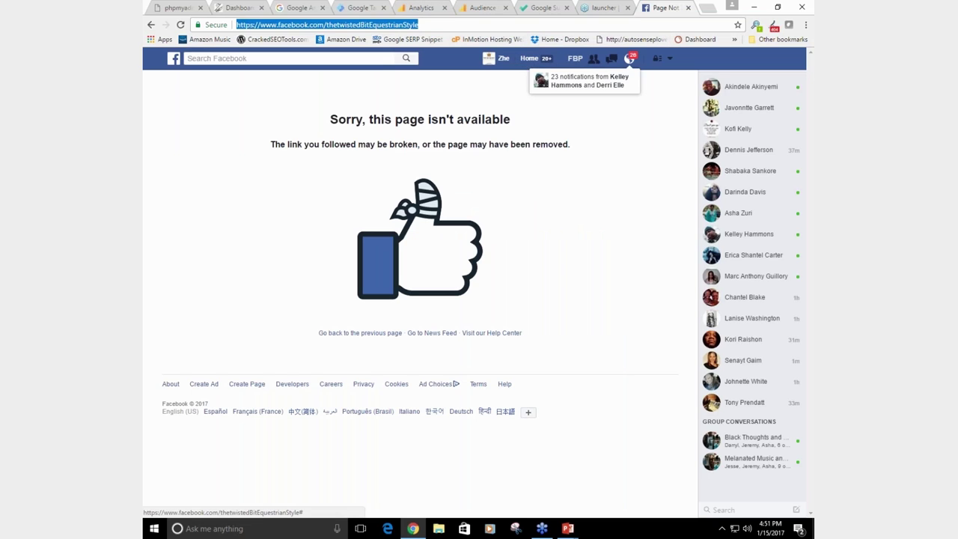
pyautogui.click(338, 26)
pyautogui.click(368, 25)
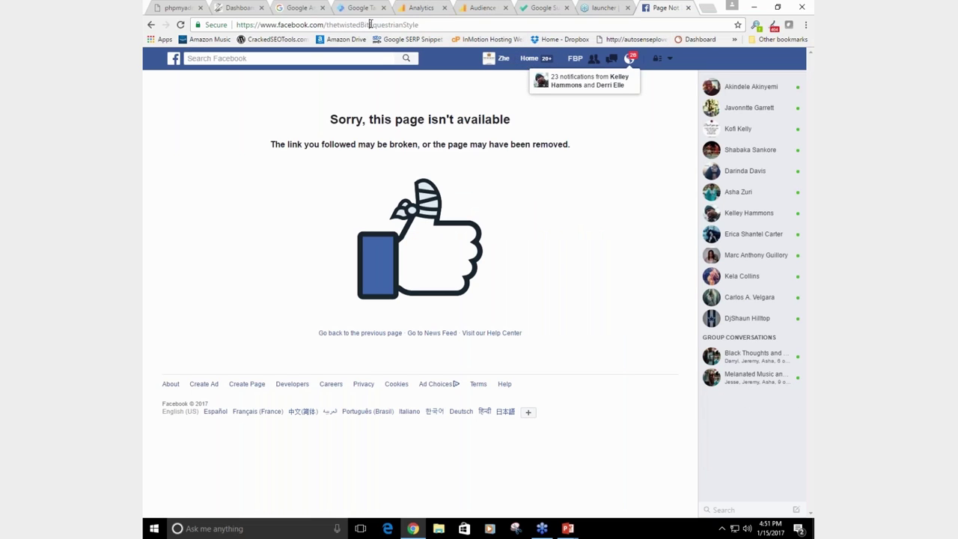
pyautogui.write('S')
pyautogui.write('addlery')
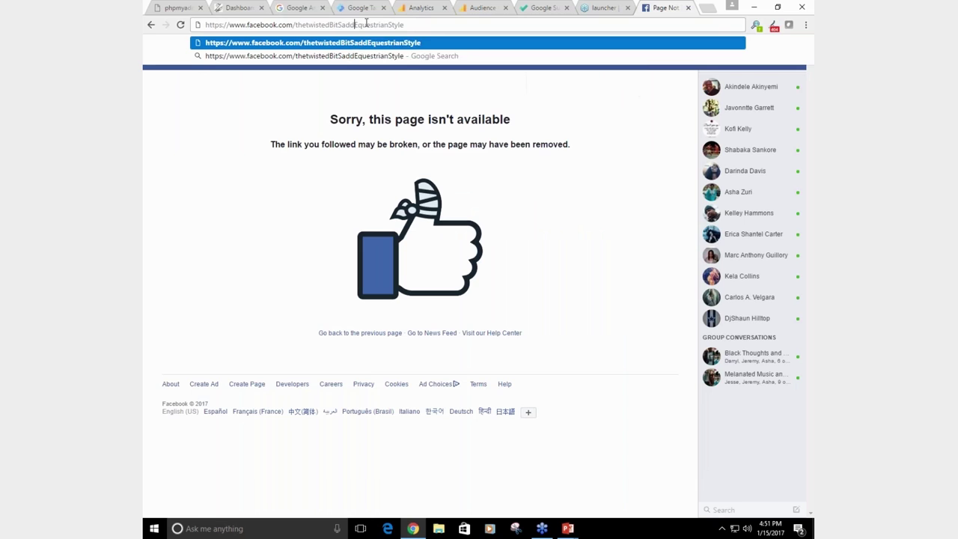
pyautogui.press('Return')
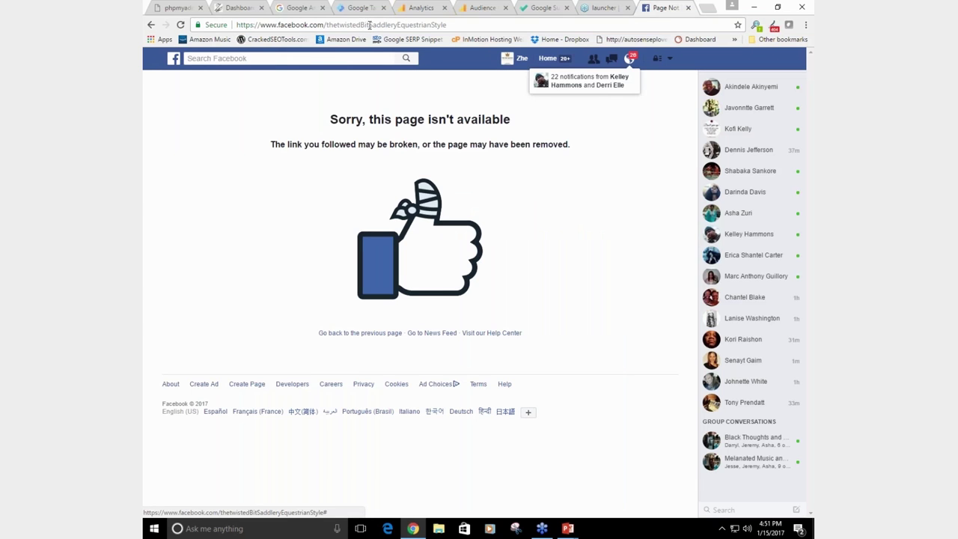
# Step: Search Facebook for "the twisted", open the Twisted Bit Saddlery Equestrian Style page and copy its web address
pyautogui.click(367, 57)
pyautogui.write('t')
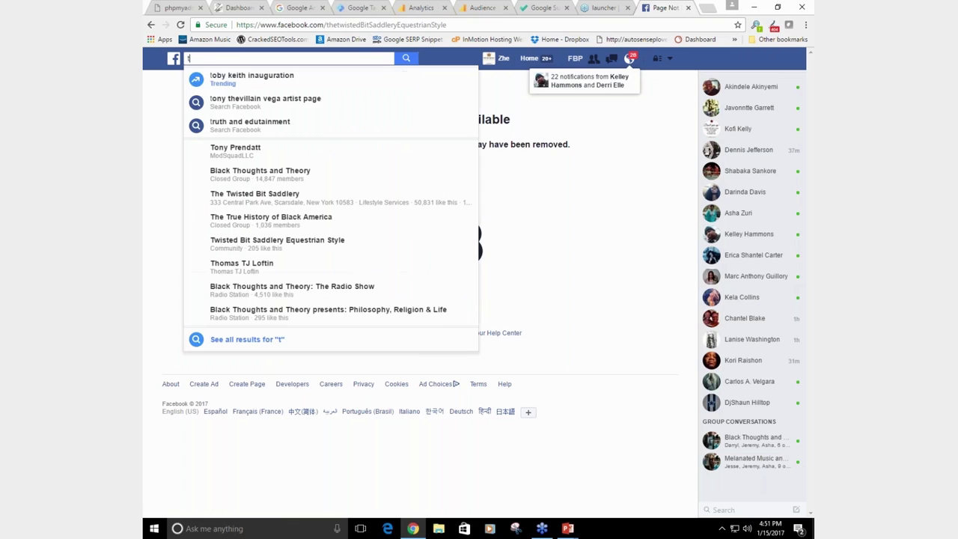
pyautogui.write('he twisted')
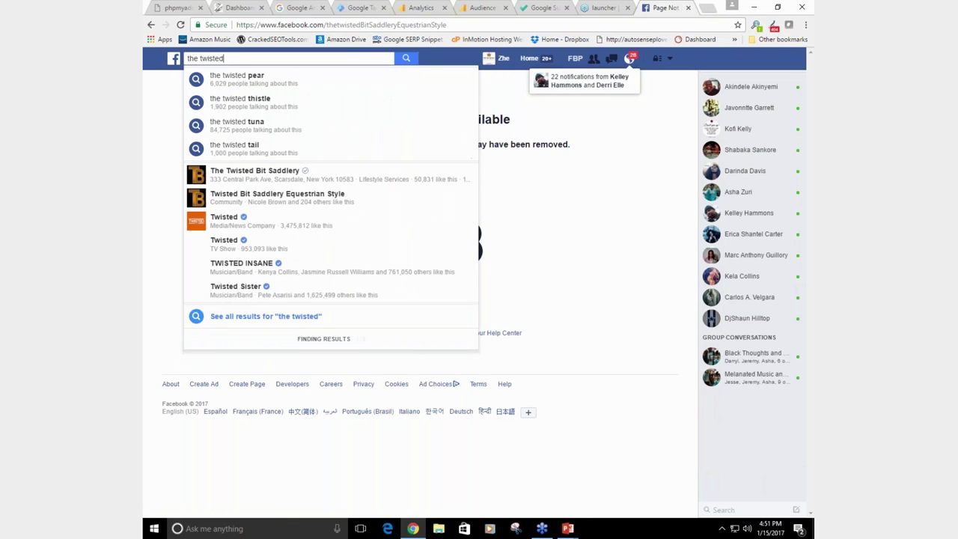
pyautogui.click(348, 204)
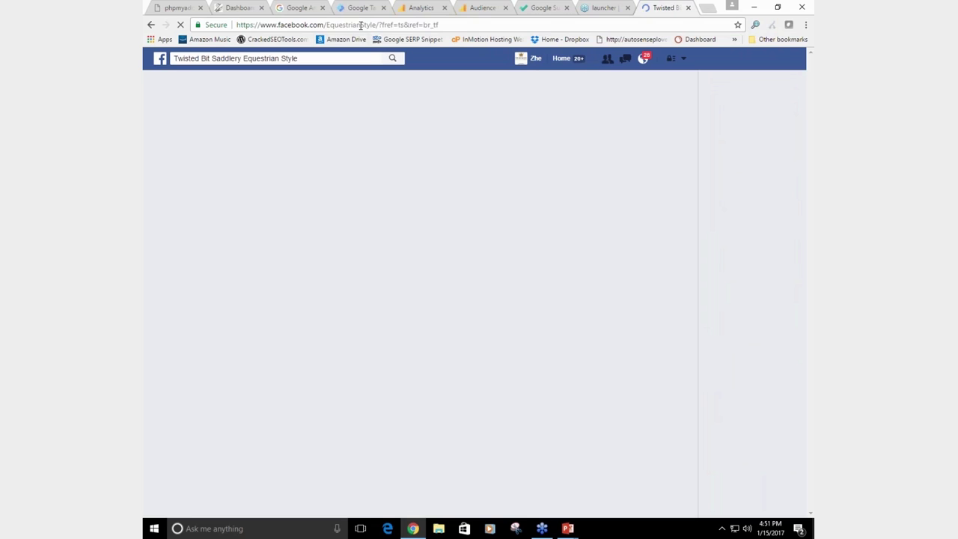
pyautogui.rightClick(360, 24)
pyautogui.click(374, 67)
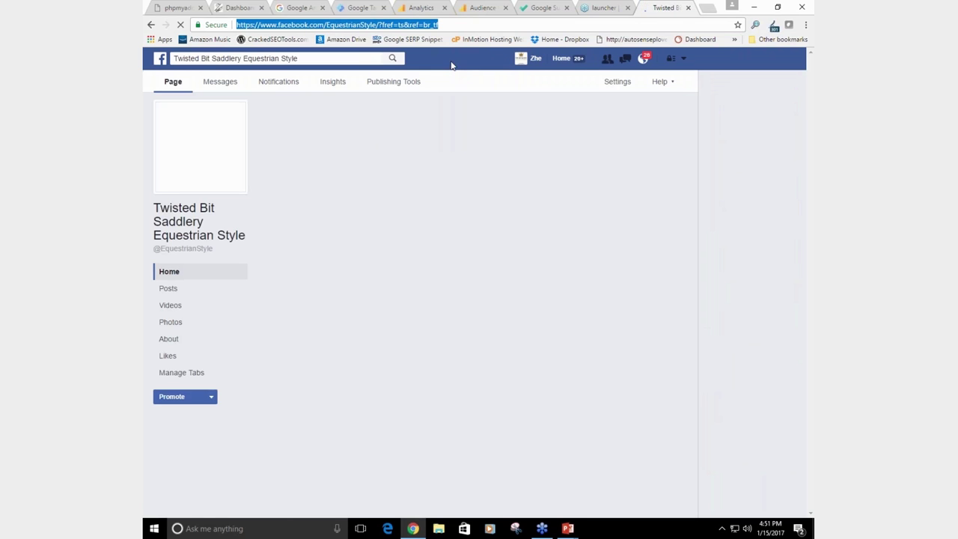
# Step: Return to Google Analytics, continue to the goal details and try to paste the page address as the Category
pyautogui.click(482, 9)
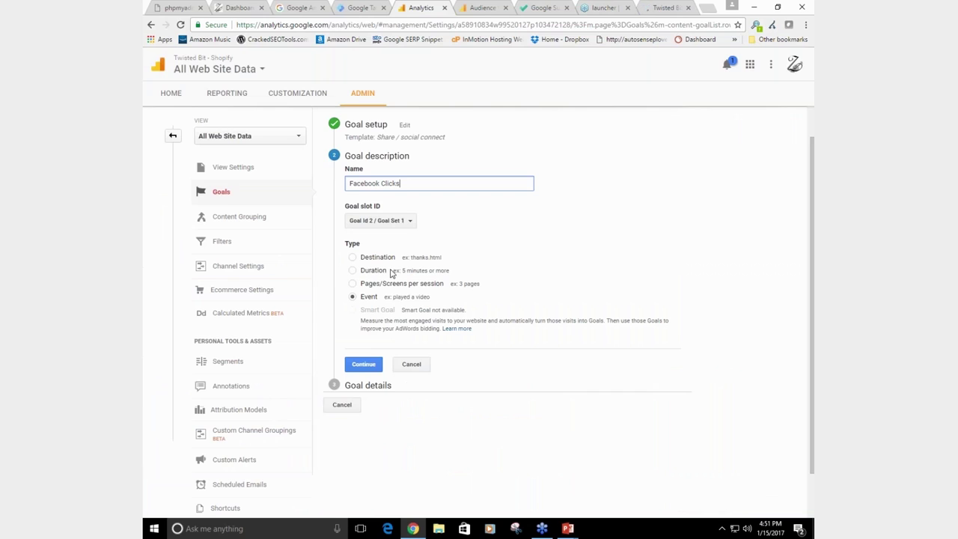
pyautogui.click(364, 365)
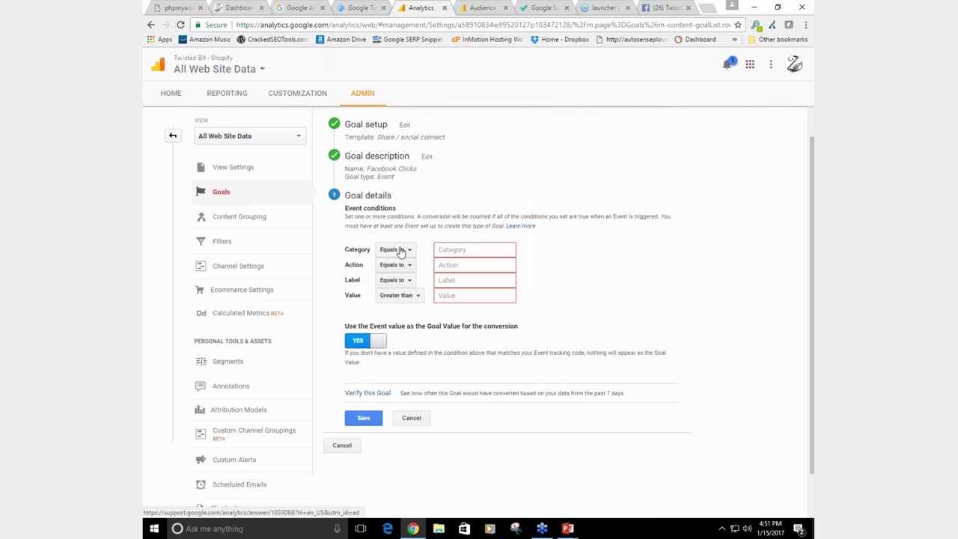
pyautogui.click(444, 249)
pyautogui.rightClick(444, 248)
pyautogui.click(439, 232)
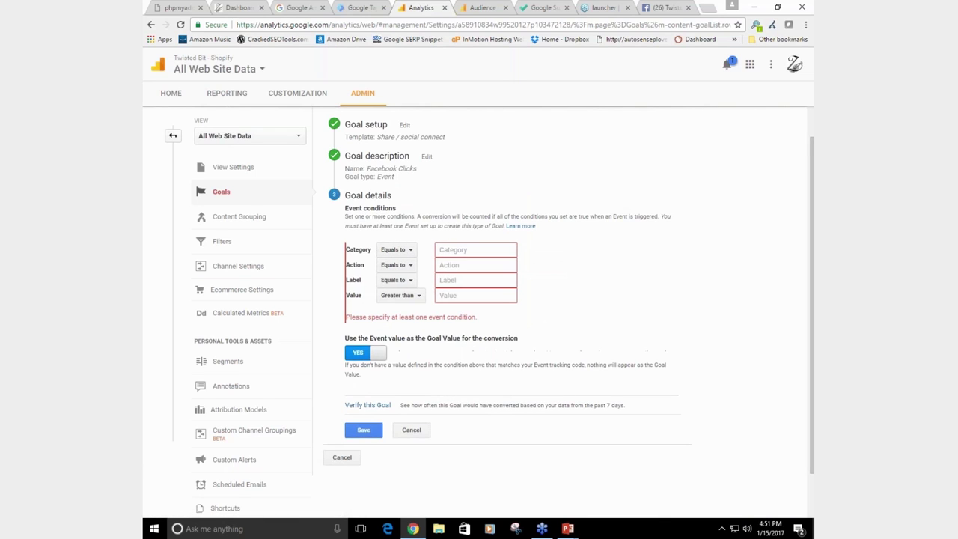
# Step: Set the Value condition to Equals to, and try the copied page address as its value before clearing the field
pyautogui.click(408, 295)
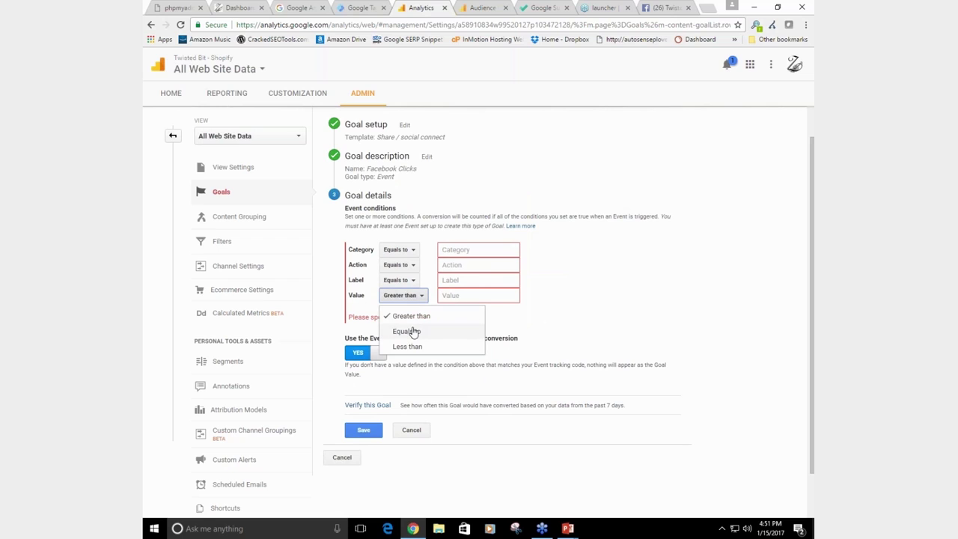
pyautogui.click(410, 331)
pyautogui.rightClick(453, 296)
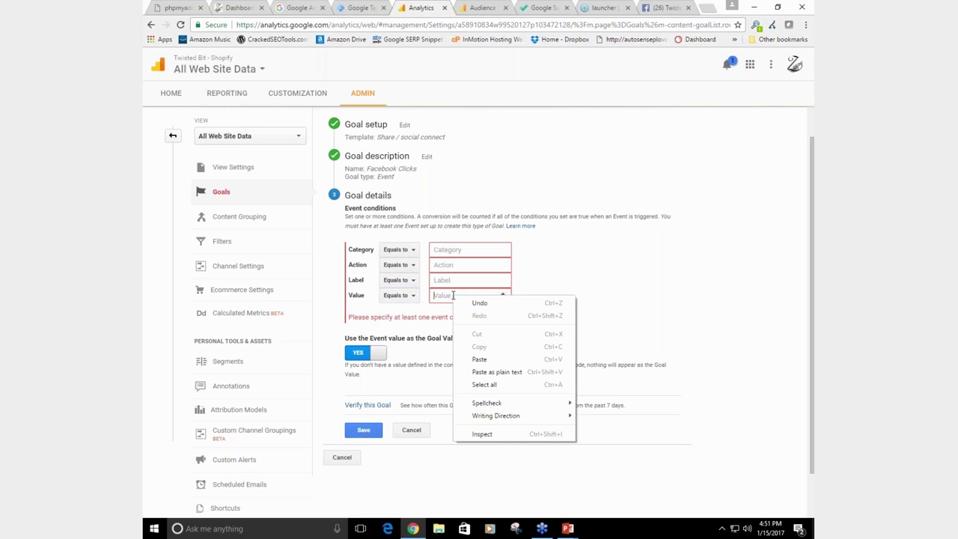
pyautogui.click(485, 373)
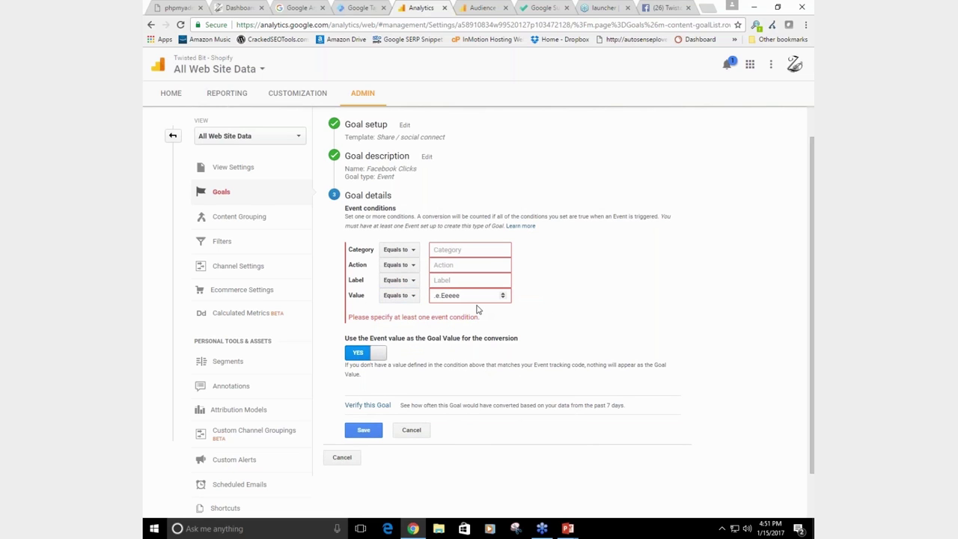
pyautogui.press('BackSpace')
pyautogui.press('BackSpace')
pyautogui.press('BackSpace')
pyautogui.press('BackSpace')
pyautogui.press('BackSpace')
pyautogui.press('BackSpace')
pyautogui.press('BackSpace')
# Step: Set the Action condition to Begins with and paste the copied Facebook page address as its value
pyautogui.click(399, 269)
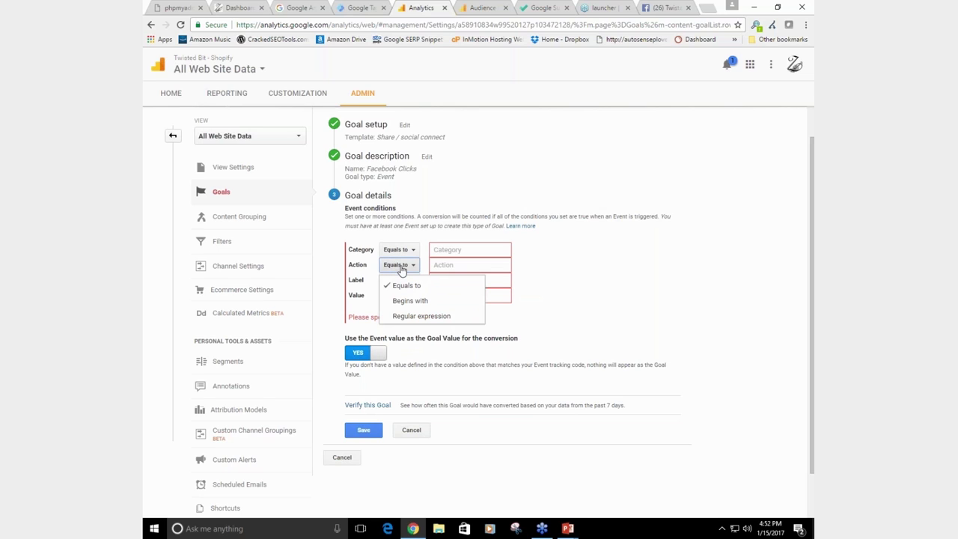
pyautogui.click(410, 302)
pyautogui.click(454, 265)
pyautogui.rightClick(454, 265)
pyautogui.click(486, 346)
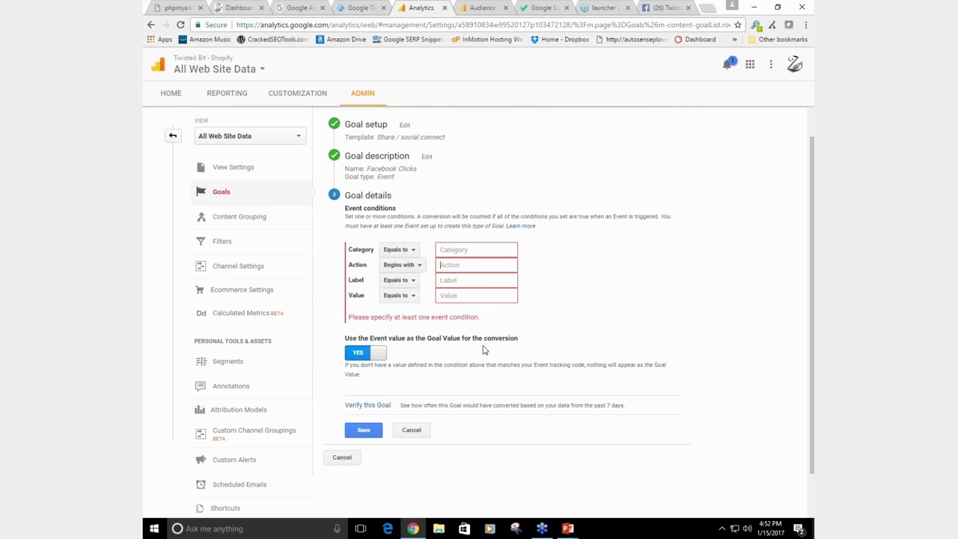
pyautogui.rightClick(460, 266)
pyautogui.click(488, 328)
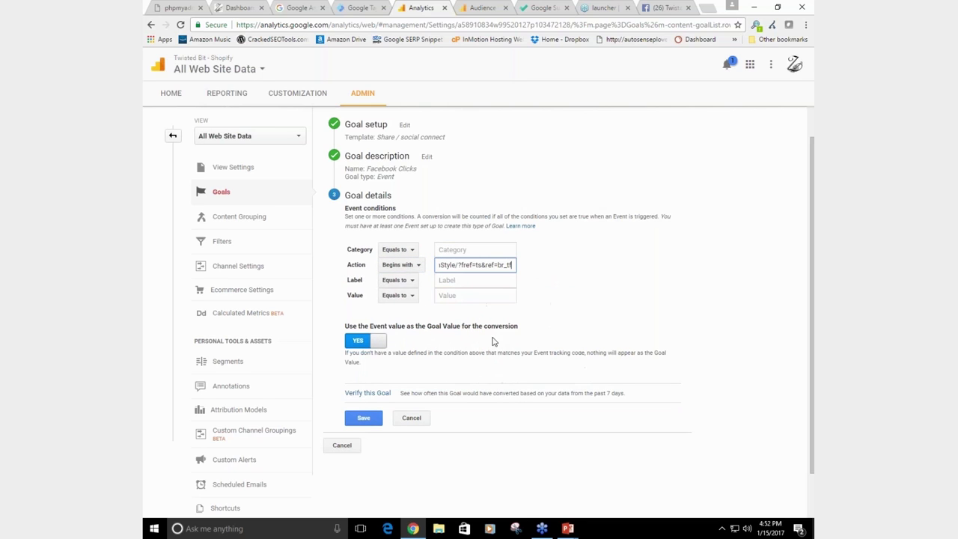
# Step: Trim the tracking parameters after EquestrianStyle/ from the Action condition's Facebook address and verify the goal
pyautogui.press('BackSpace')
pyautogui.press('BackSpace')
pyautogui.press('BackSpace')
pyautogui.press('BackSpace')
pyautogui.press('BackSpace')
pyautogui.press('BackSpace')
pyautogui.press('BackSpace')
pyautogui.press('BackSpace')
pyautogui.press('BackSpace')
pyautogui.press('BackSpace')
pyautogui.press('BackSpace')
pyautogui.press('BackSpace')
pyautogui.press('BackSpace')
pyautogui.press('BackSpace')
pyautogui.press('BackSpace')
pyautogui.press('BackSpace')
pyautogui.press('BackSpace')
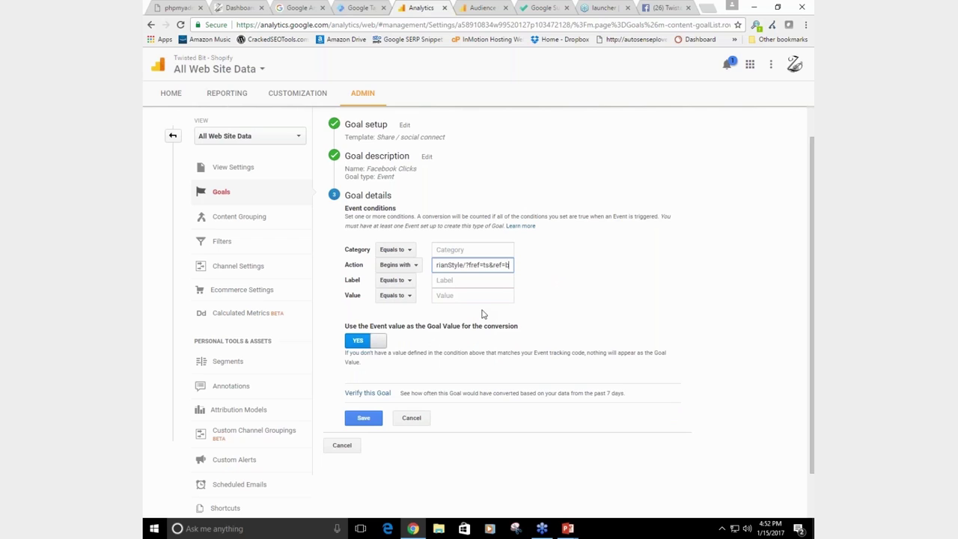
pyautogui.press('BackSpace')
pyautogui.click(367, 395)
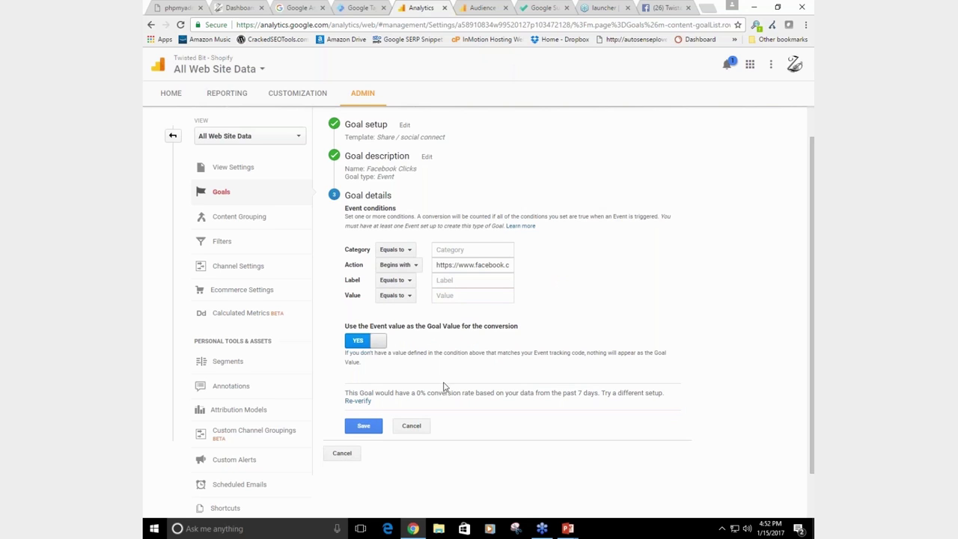
pyautogui.scroll(-1, 479, 299)
pyautogui.click(436, 213)
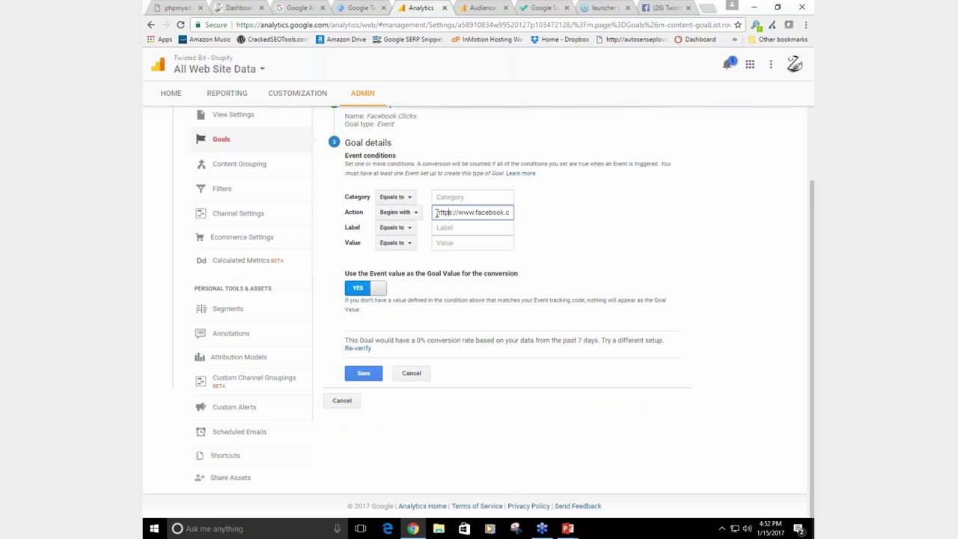
pyautogui.press('Right')
pyautogui.press('Right')
pyautogui.press('Right')
pyautogui.press('Right')
pyautogui.press('Right')
pyautogui.press('Right')
pyautogui.press('Right')
pyautogui.press('Right')
pyautogui.press('Right')
pyautogui.press('Right')
pyautogui.press('Right')
pyautogui.press('Right')
pyautogui.press('Right')
pyautogui.press('Right')
pyautogui.press('Right')
pyautogui.press('Right')
pyautogui.press('Right')
pyautogui.press('Right')
pyautogui.press('Right')
pyautogui.press('Right')
pyautogui.moveTo(459, 212); pyautogui.dragTo(618, 209)
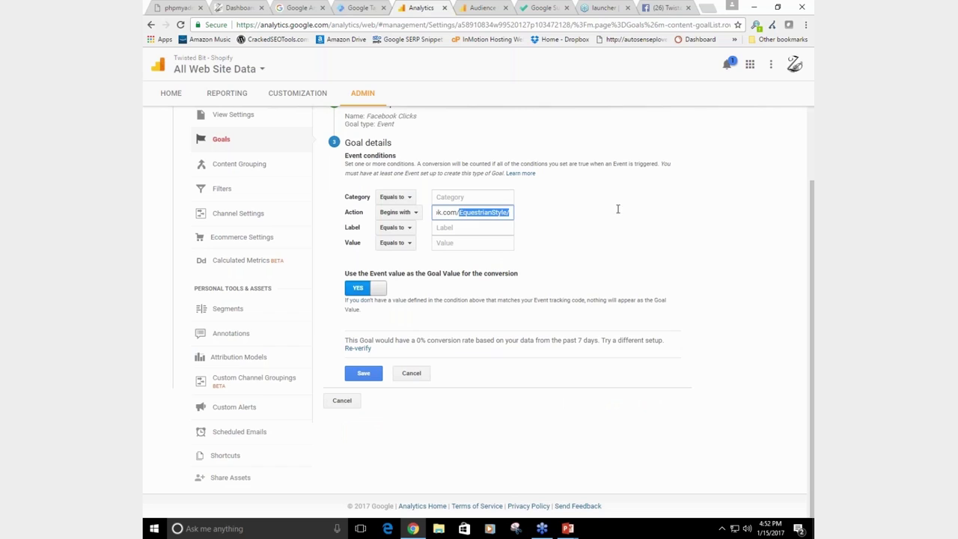
pyautogui.press('BackSpace')
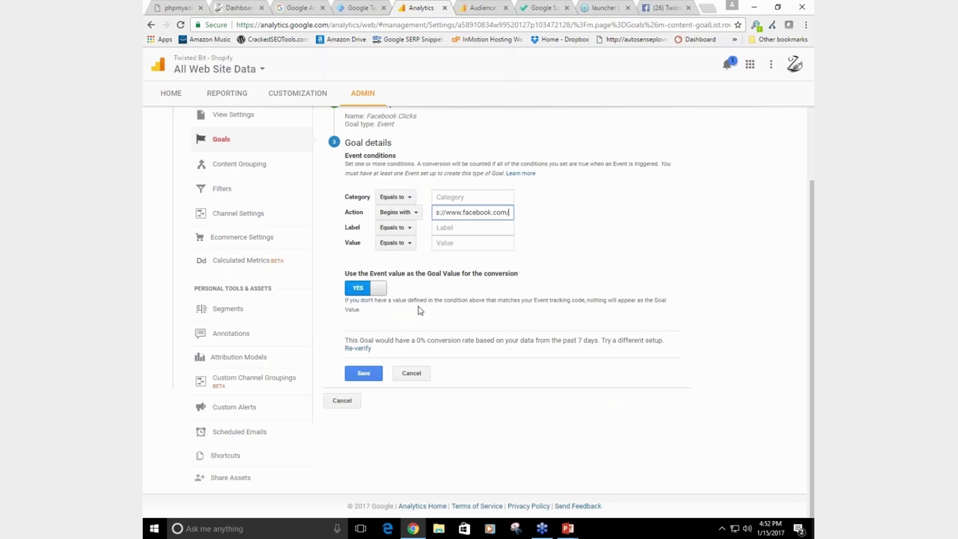
pyautogui.click(357, 351)
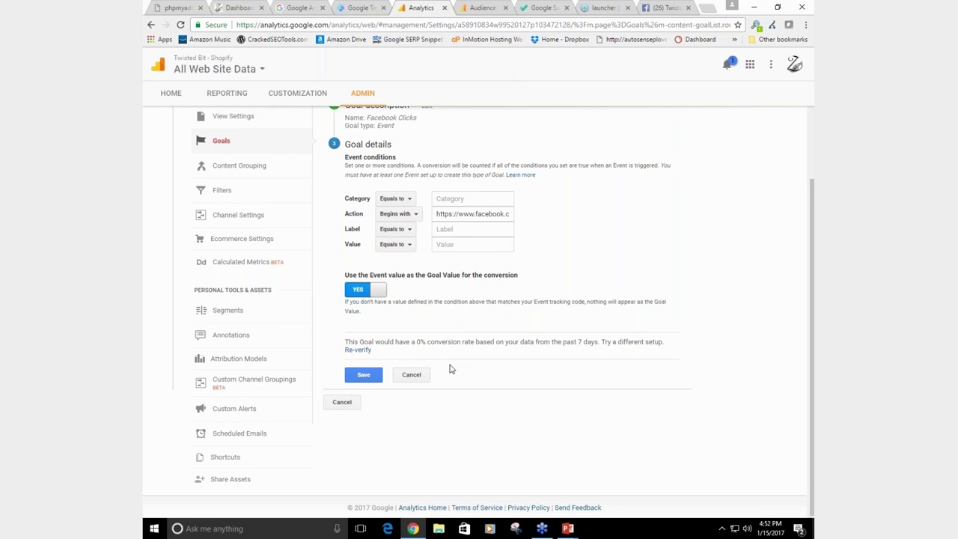
# Step: Set the Value condition to 1, re-verify the goal and go back to the goals list without saving
pyautogui.scroll(2, 450, 367)
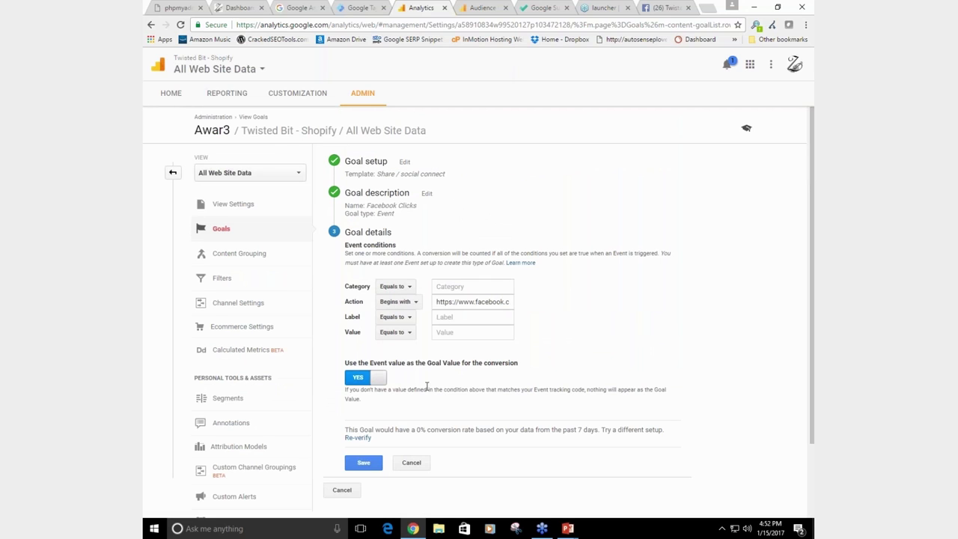
pyautogui.moveTo(433, 301); pyautogui.dragTo(682, 306)
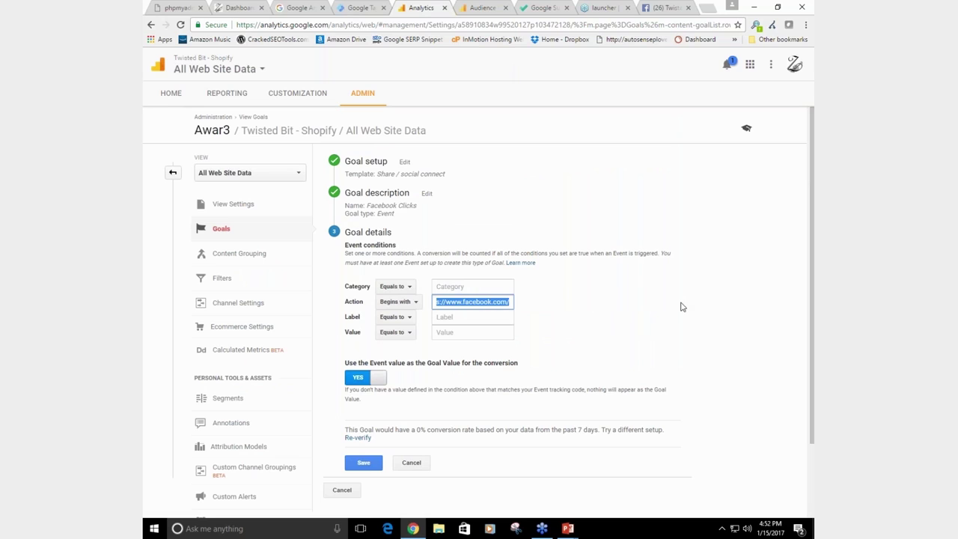
pyautogui.click(460, 333)
pyautogui.rightClick(460, 334)
pyautogui.click(498, 416)
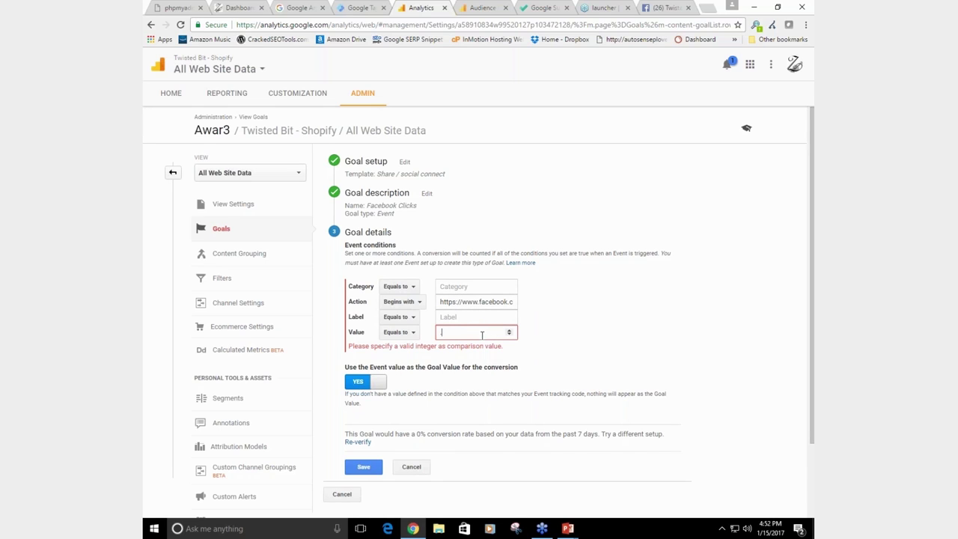
pyautogui.press('BackSpace')
pyautogui.press('BackSpace')
pyautogui.write('1')
pyautogui.click(363, 442)
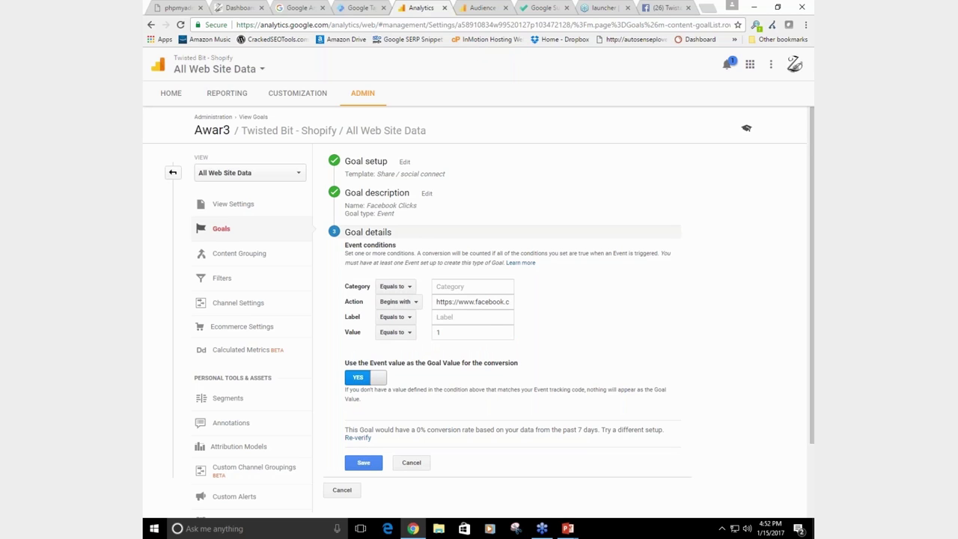
pyautogui.click(152, 25)
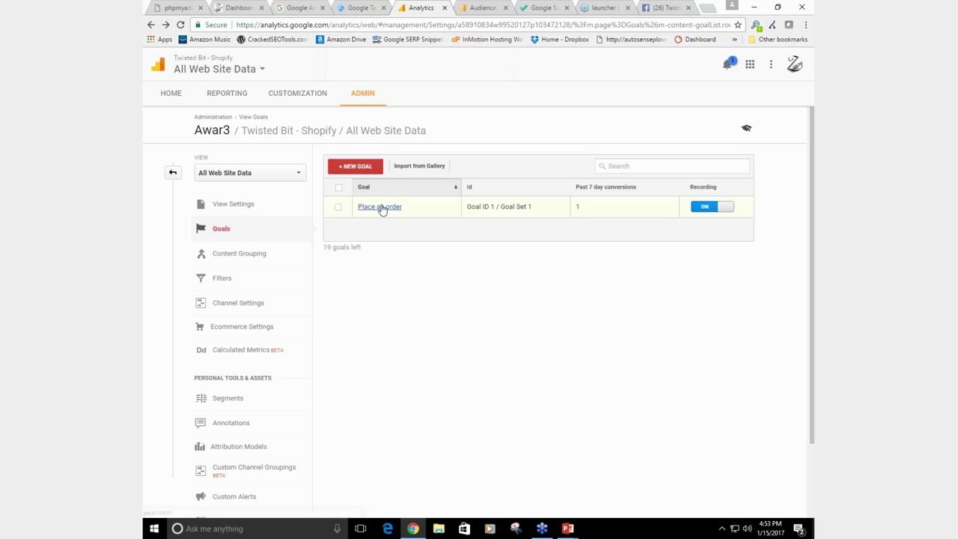
# Step: Open the Place an order goal, verify and save it with its existing settings, and switch to the PowerPoint slide show
pyautogui.click(380, 208)
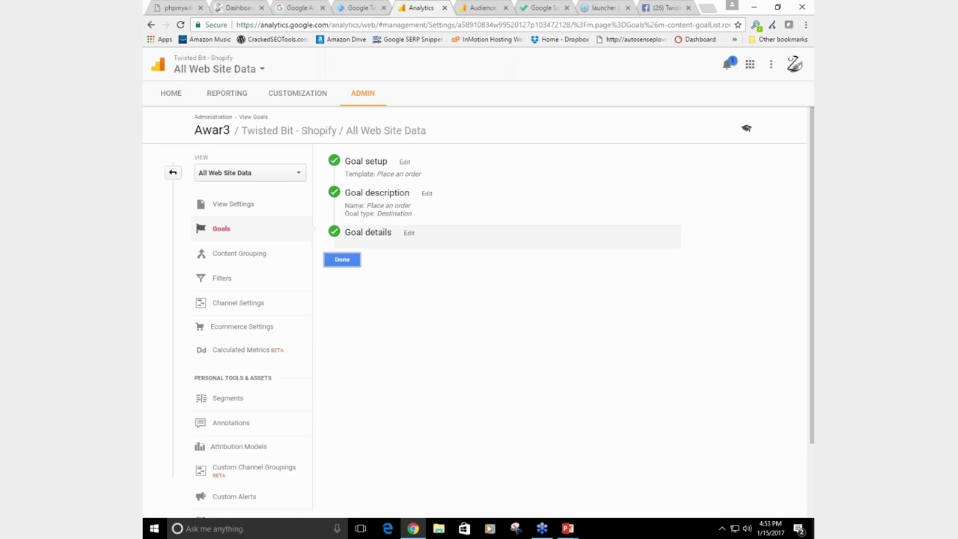
pyautogui.click(367, 163)
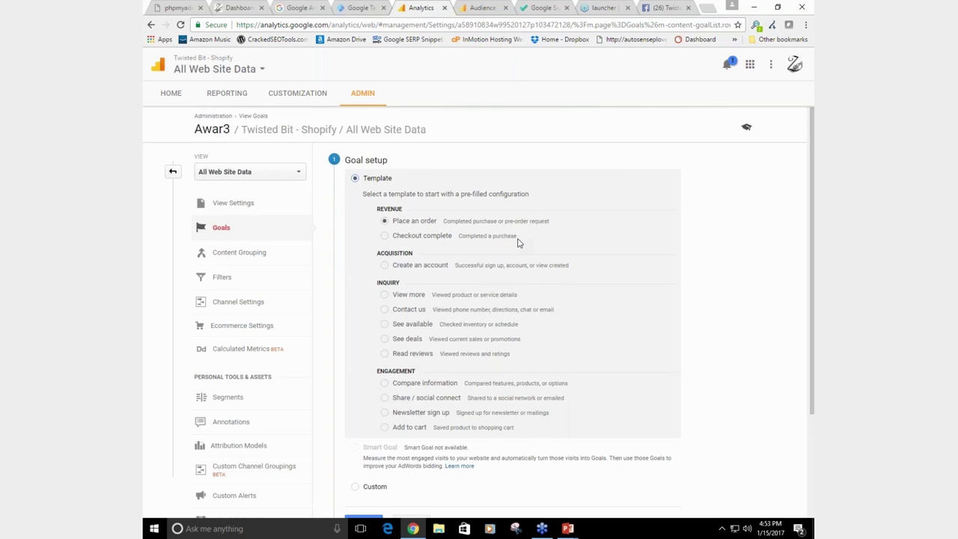
pyautogui.scroll(-2, 517, 244)
pyautogui.click(365, 384)
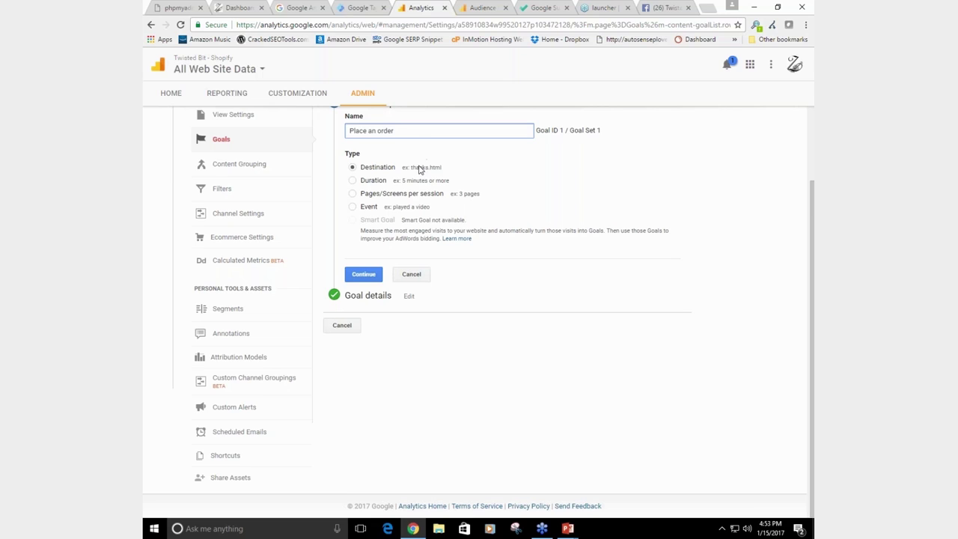
pyautogui.click(376, 274)
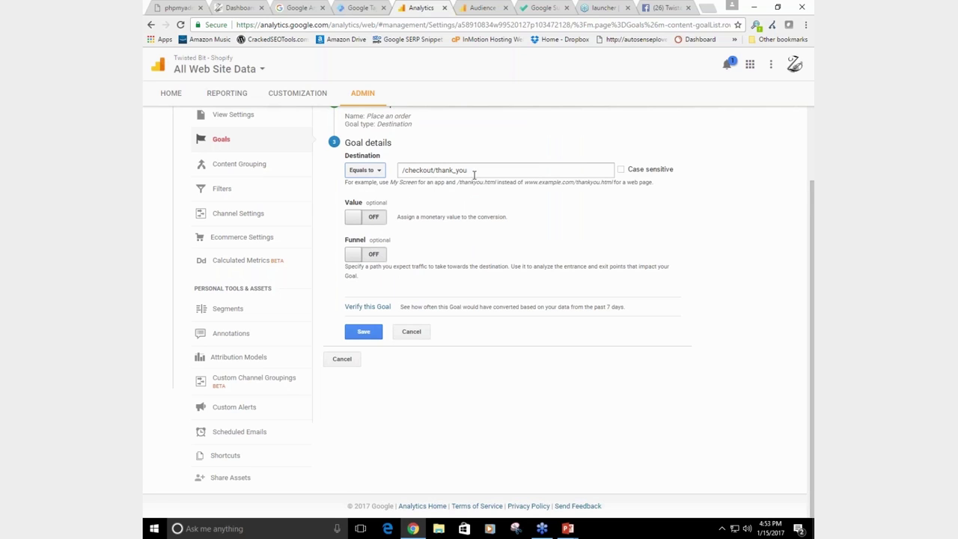
pyautogui.click(366, 309)
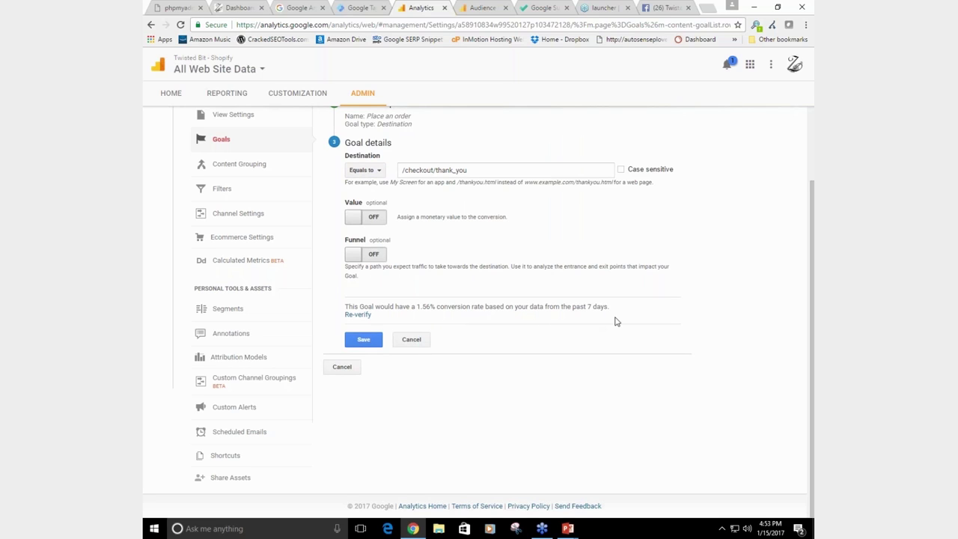
pyautogui.click(364, 339)
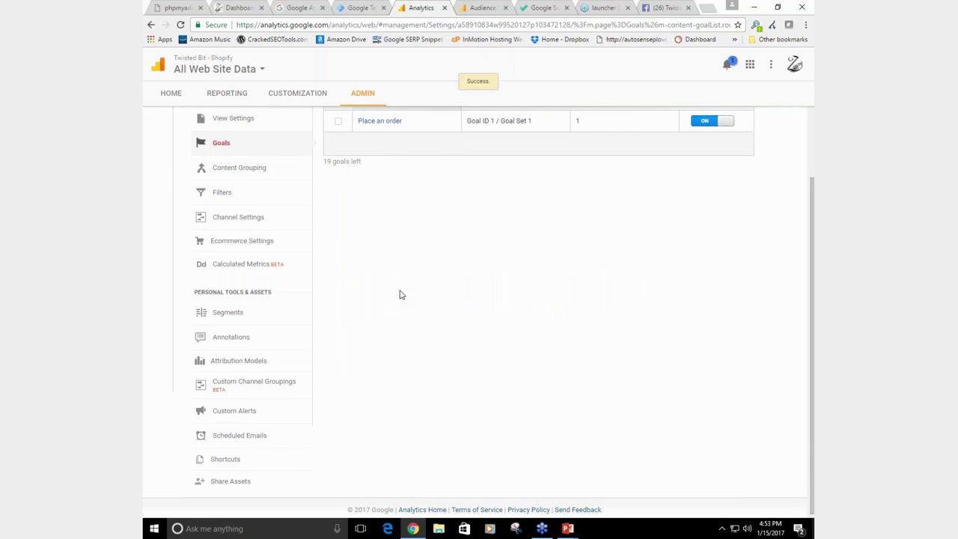
pyautogui.scroll(2, 400, 294)
pyautogui.hotkey('alt', 'Tab')
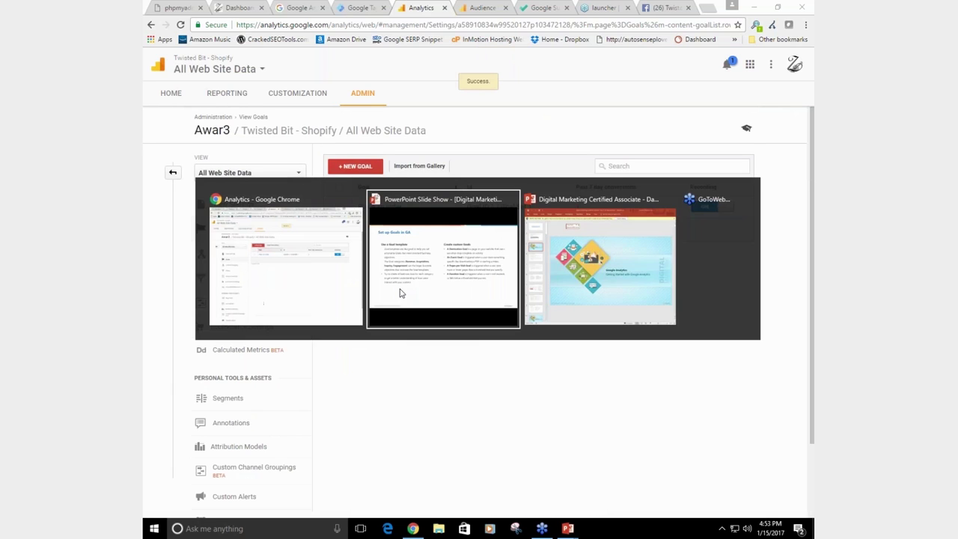
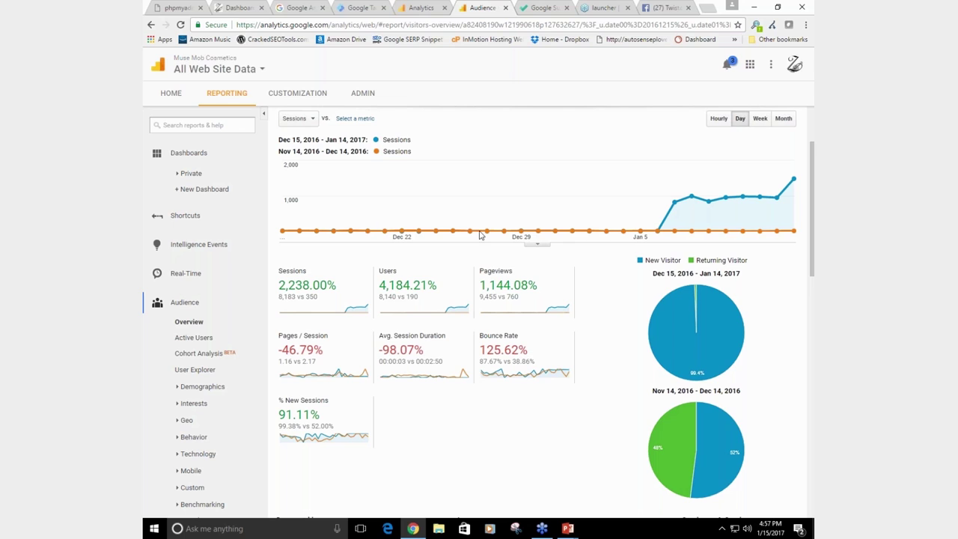
# Step: Open the Audience Overview for the Twisted Bit - Shopify All Web Site Data view and remove the date comparison
pyautogui.moveTo(521, 189)
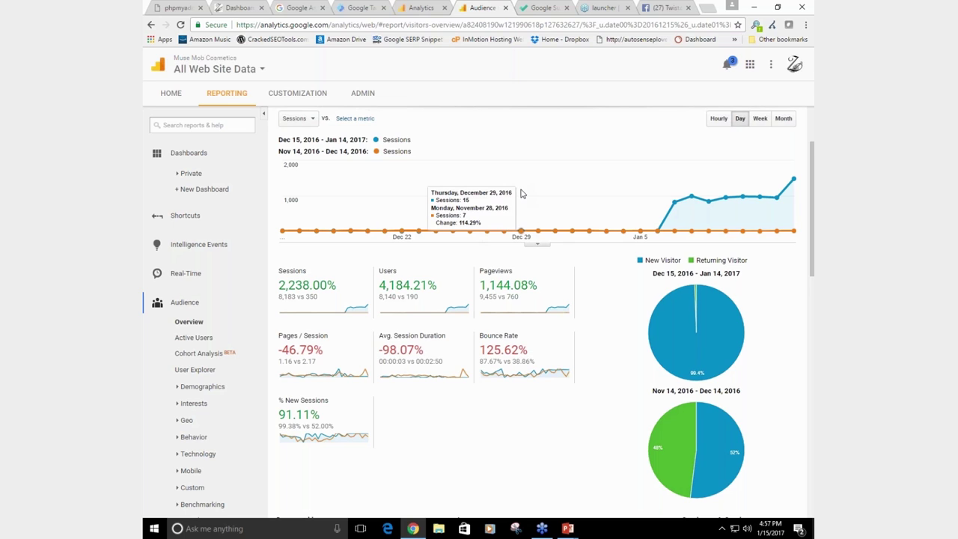
pyautogui.scroll(2, 522, 195)
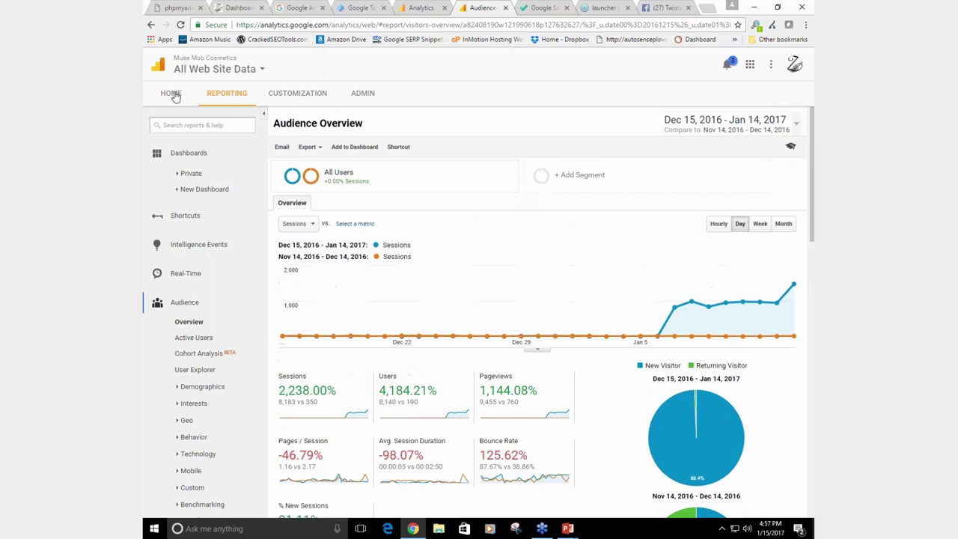
pyautogui.click(171, 94)
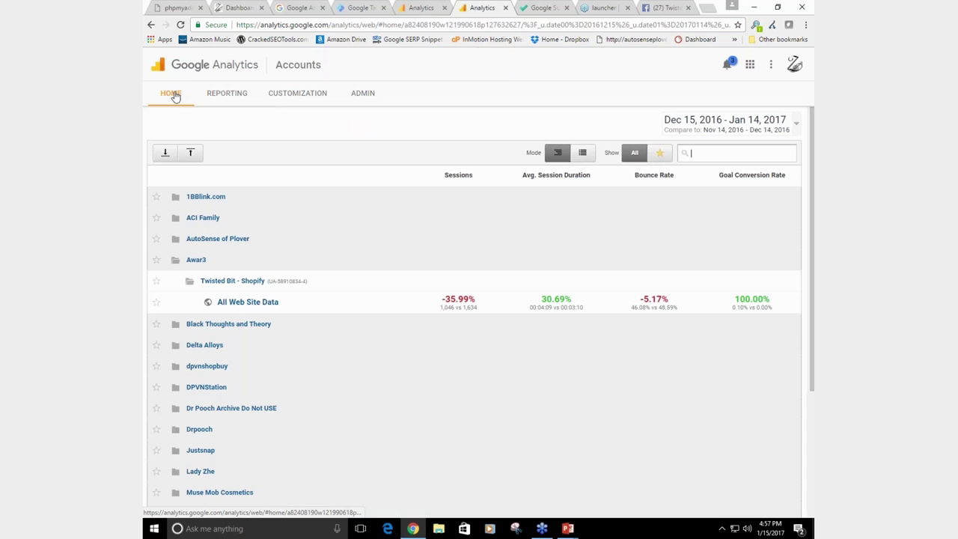
pyautogui.click(248, 302)
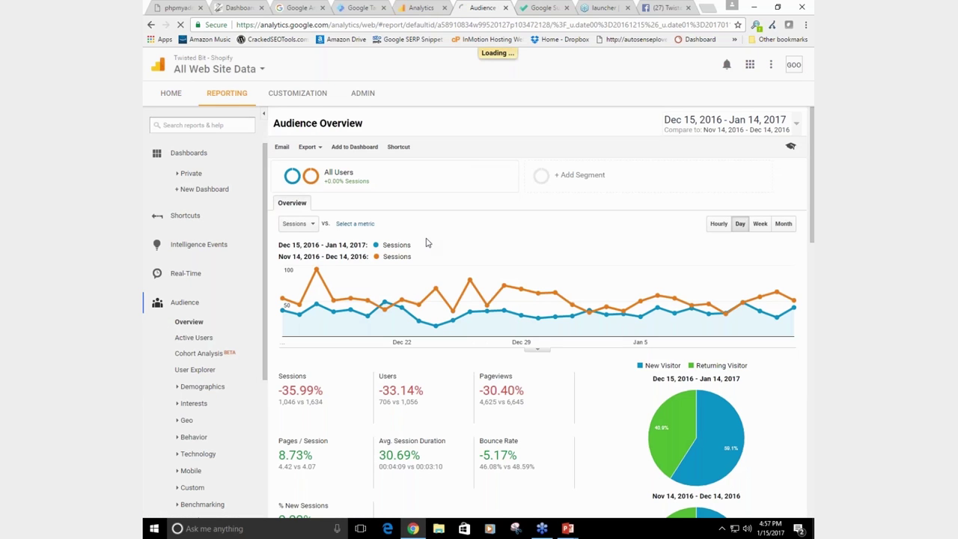
pyautogui.click(770, 124)
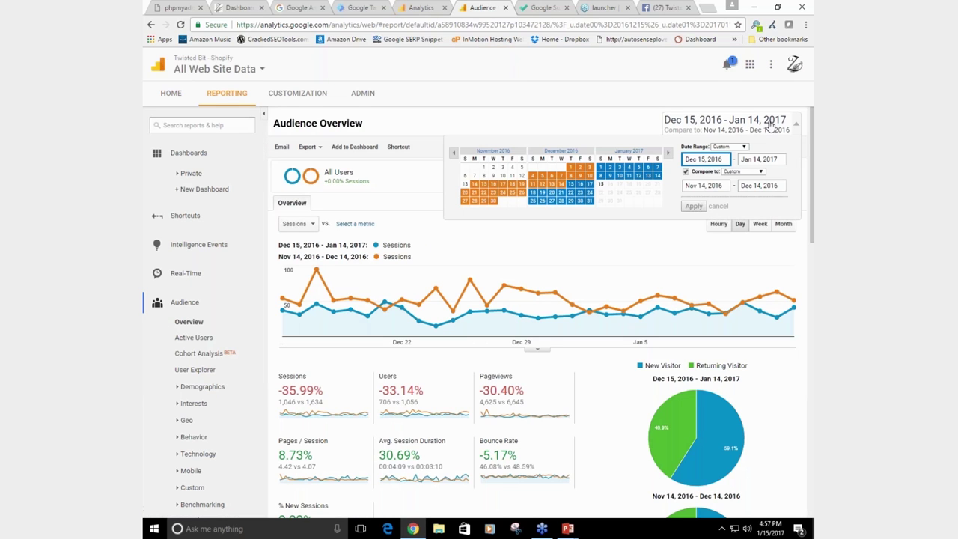
pyautogui.click(694, 190)
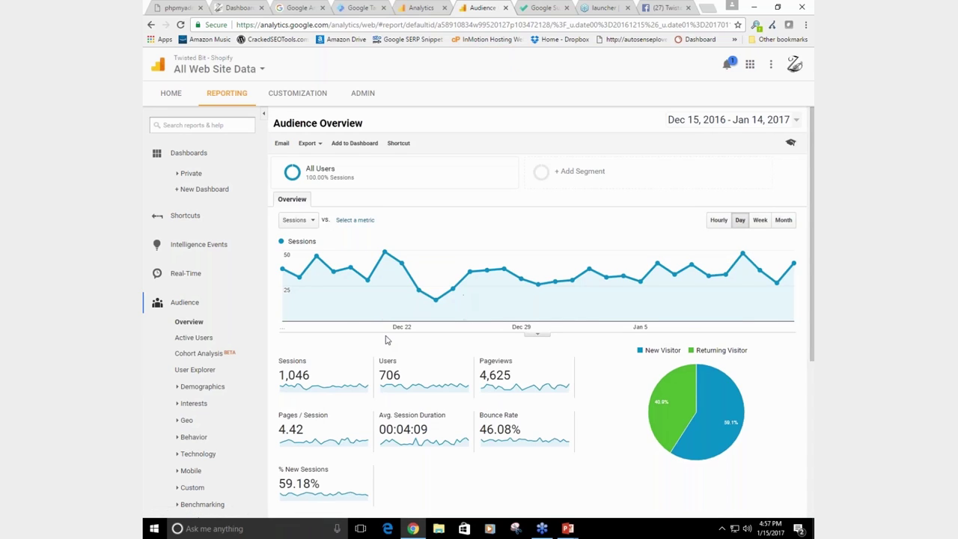
# Step: Examine the Audience Overview's key metrics and language breakdown, and switch to the PowerPoint slide show
pyautogui.scroll(-2, 419, 322)
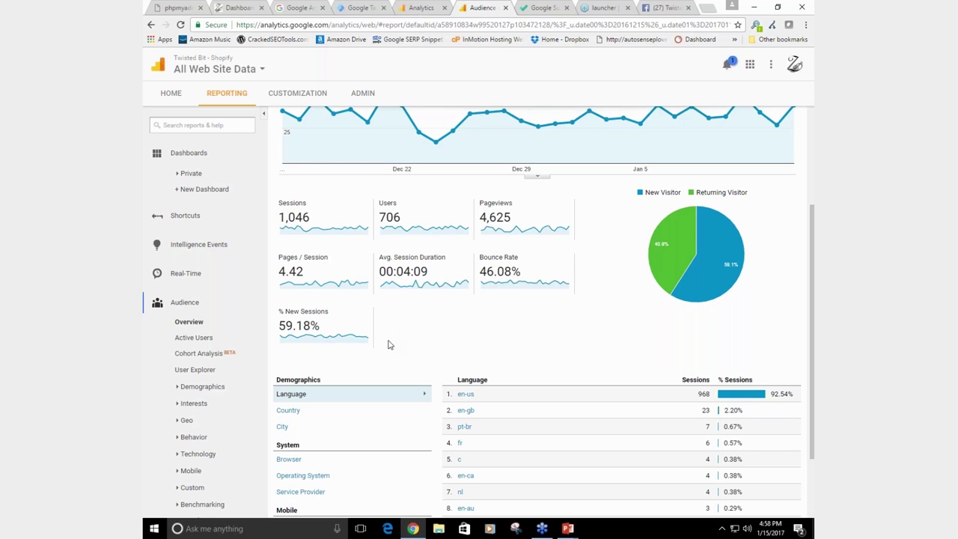
pyautogui.moveTo(566, 531)
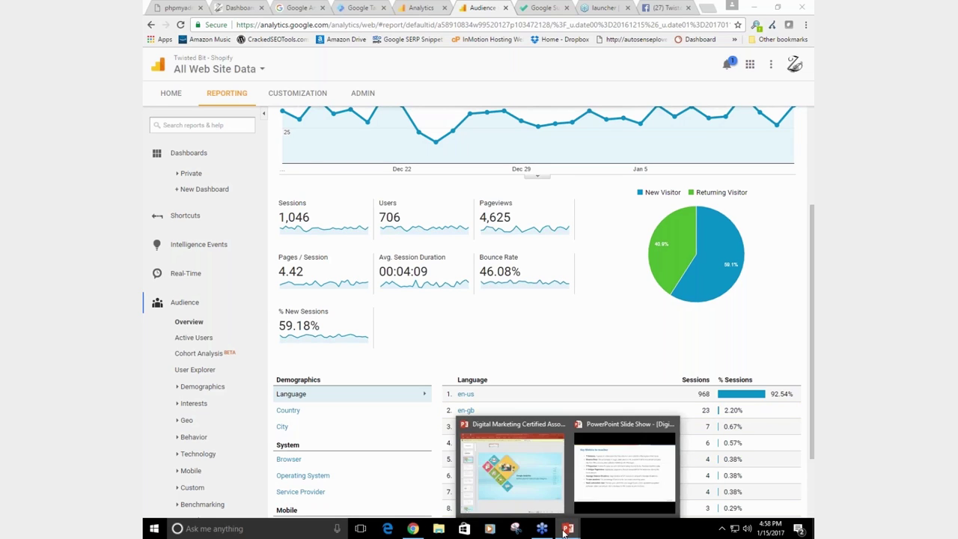
pyautogui.click(623, 460)
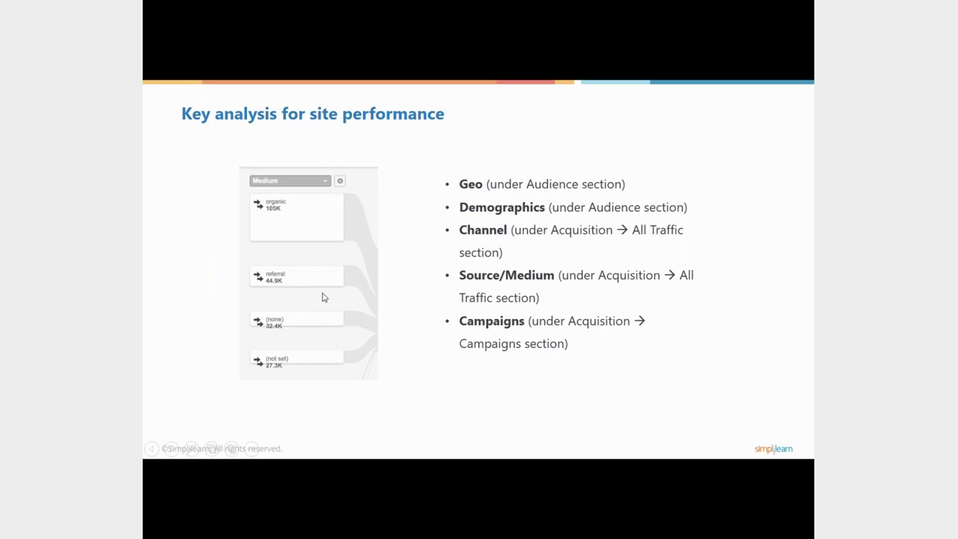
# Step: Switch back to Google Analytics, open the Acquisition Treemaps report and look through it
pyautogui.hotkey('alt', 'Tab')
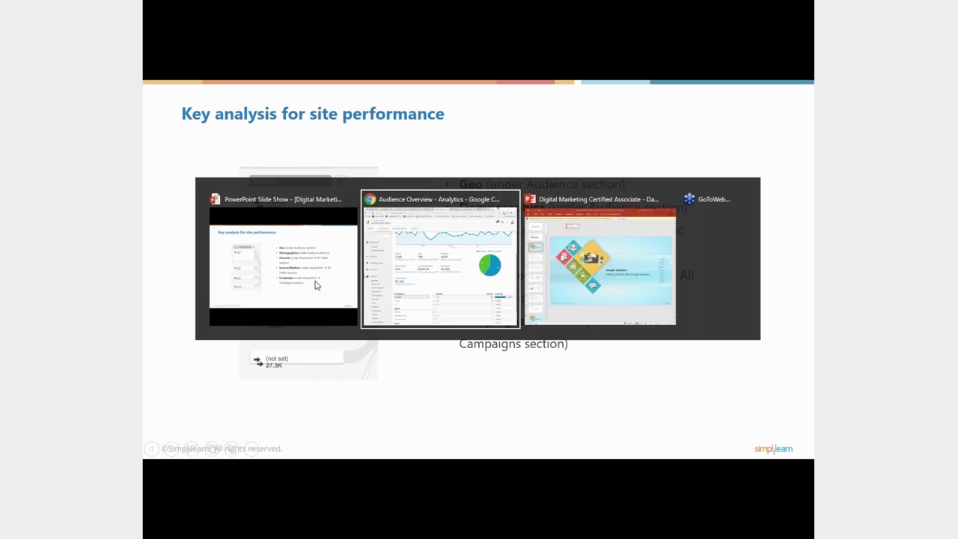
pyautogui.scroll(-1, 202, 329)
pyautogui.scroll(-4, 206, 330)
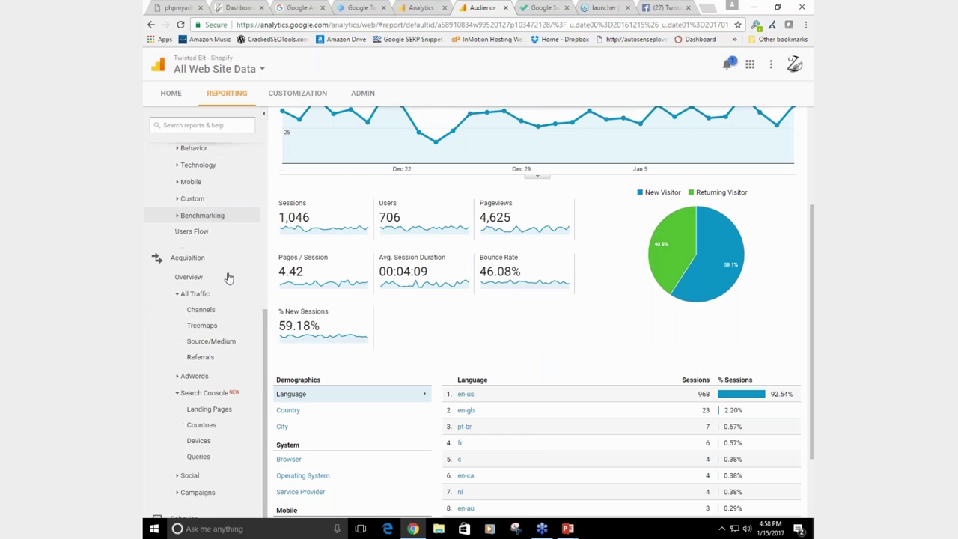
pyautogui.click(217, 312)
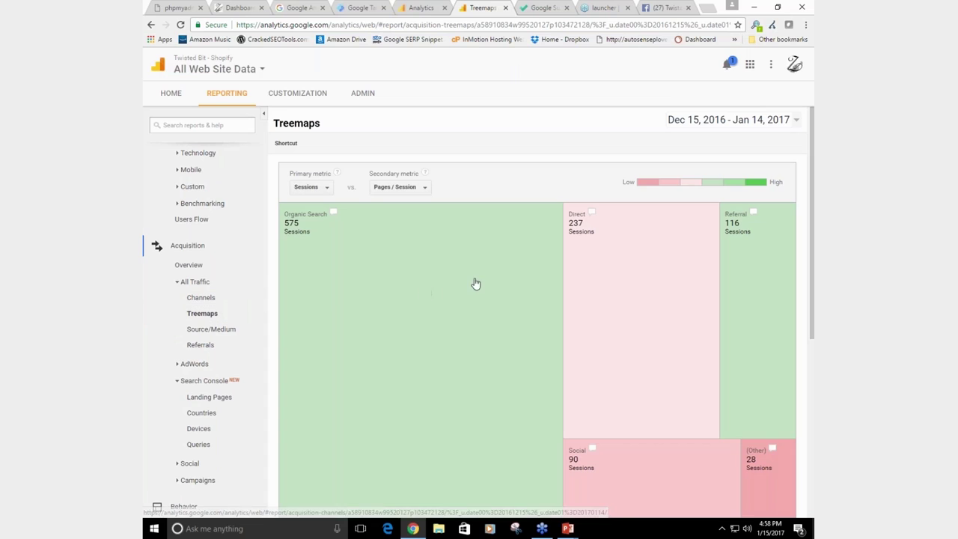
pyautogui.scroll(-3, 489, 275)
pyautogui.scroll(3, 488, 274)
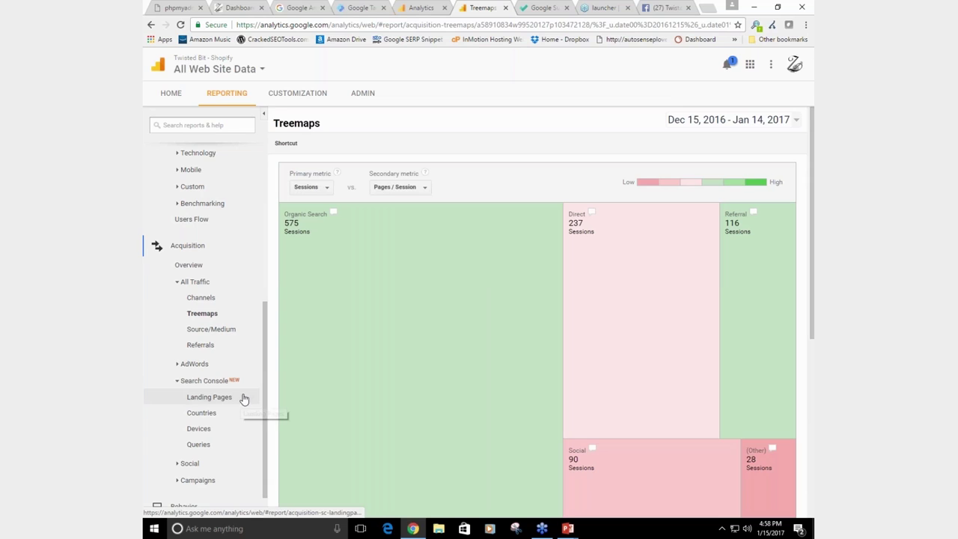
# Step: View the Source/Medium traffic report, and return to Treemaps to examine its default channel grouping table
pyautogui.click(238, 329)
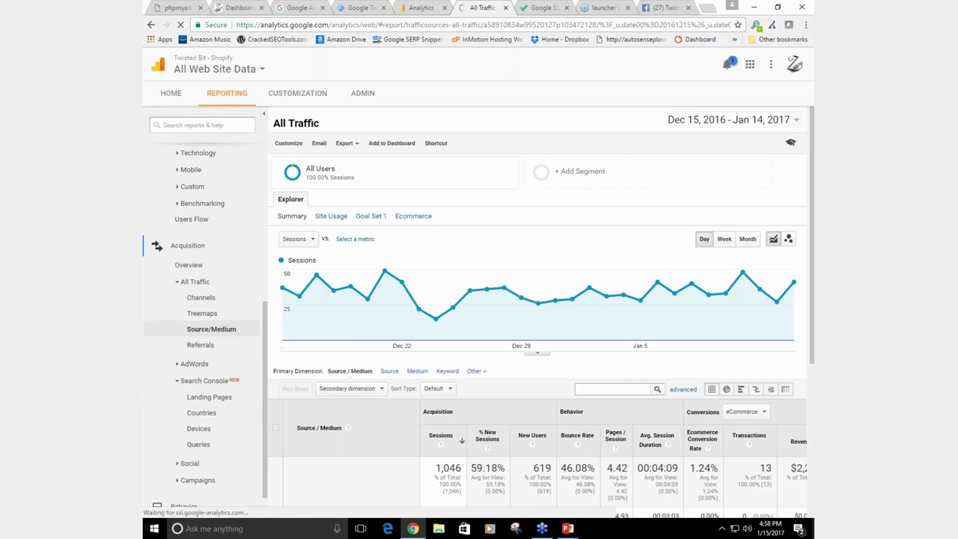
pyautogui.moveTo(201, 309); pyautogui.dragTo(221, 307)
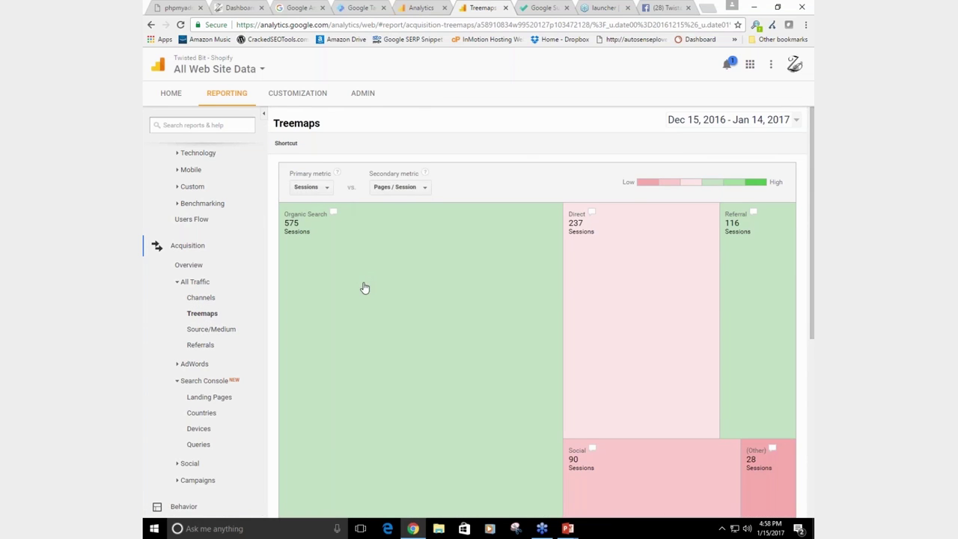
pyautogui.scroll(-3, 363, 290)
pyautogui.scroll(-2, 362, 294)
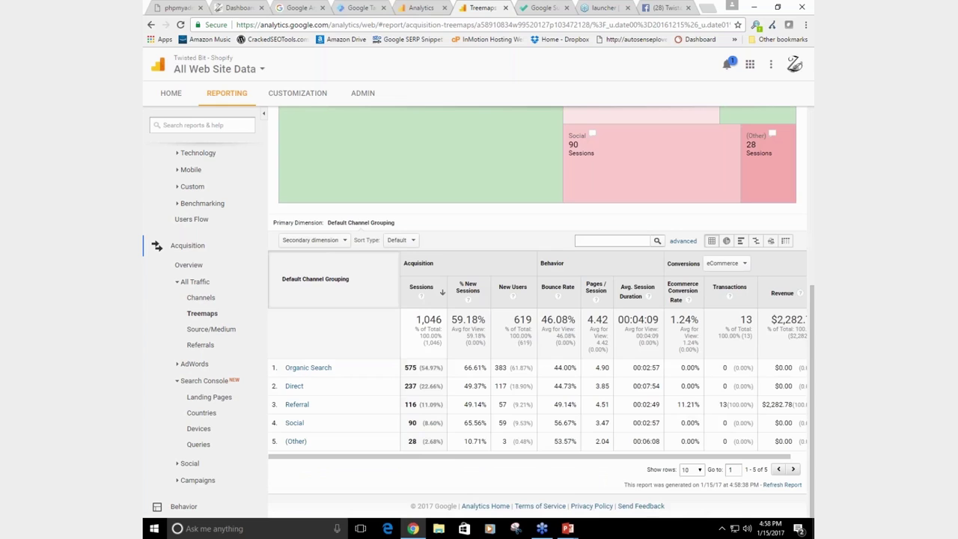
# Step: Look through the primary metrics available for the Treemaps chart, leaving the selection as it is
pyautogui.scroll(5, 321, 190)
pyautogui.click(318, 189)
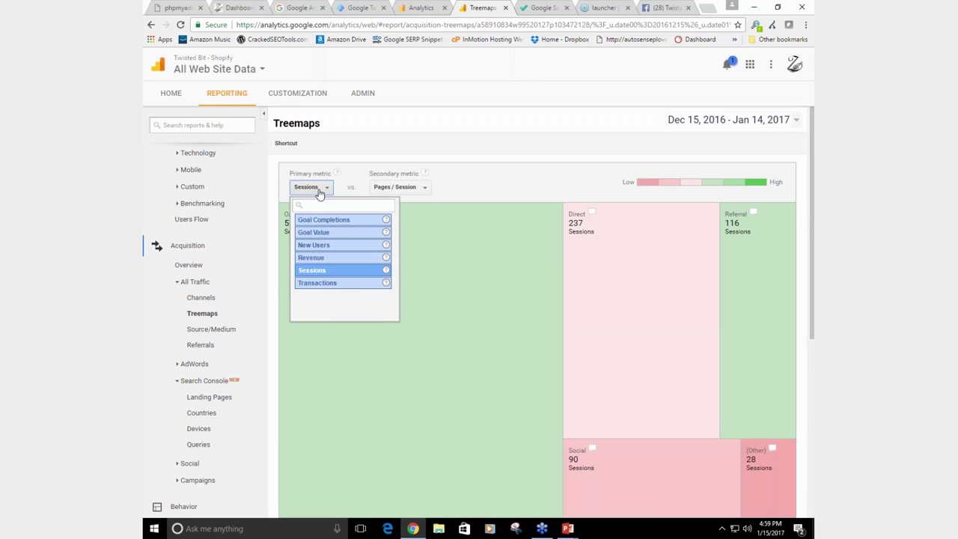
pyautogui.click(369, 152)
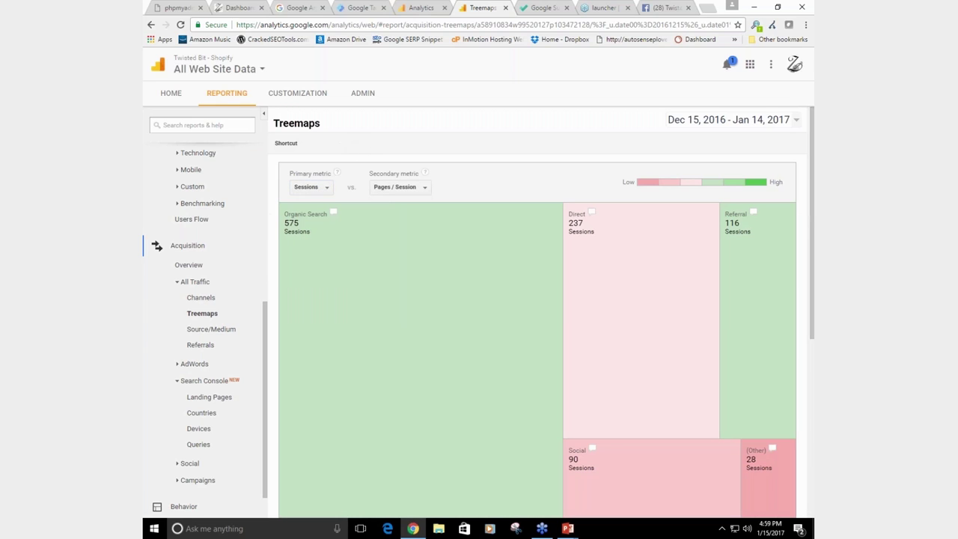
# Step: Open the audience's Users Flow report and reduce the browser zoom to 80%
pyautogui.click(192, 220)
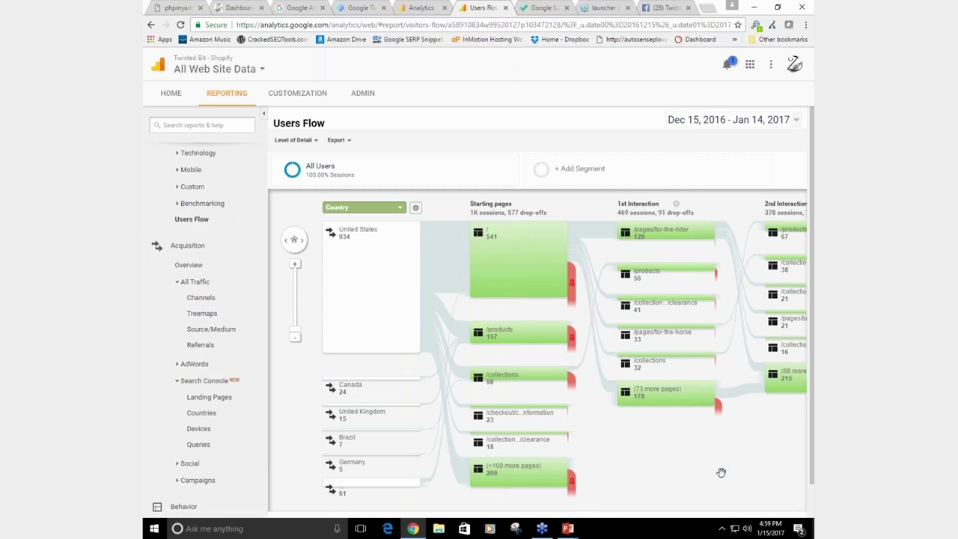
pyautogui.click(805, 25)
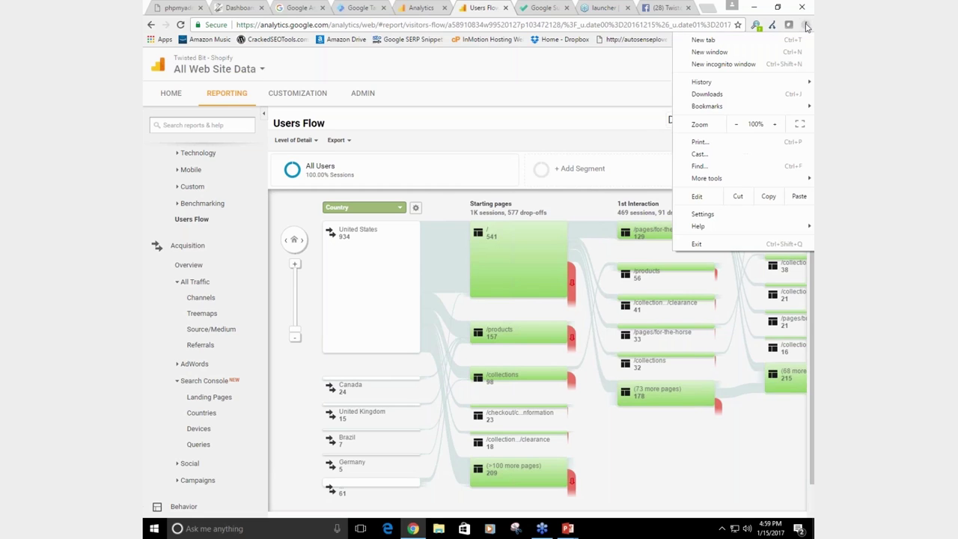
pyautogui.click(737, 125)
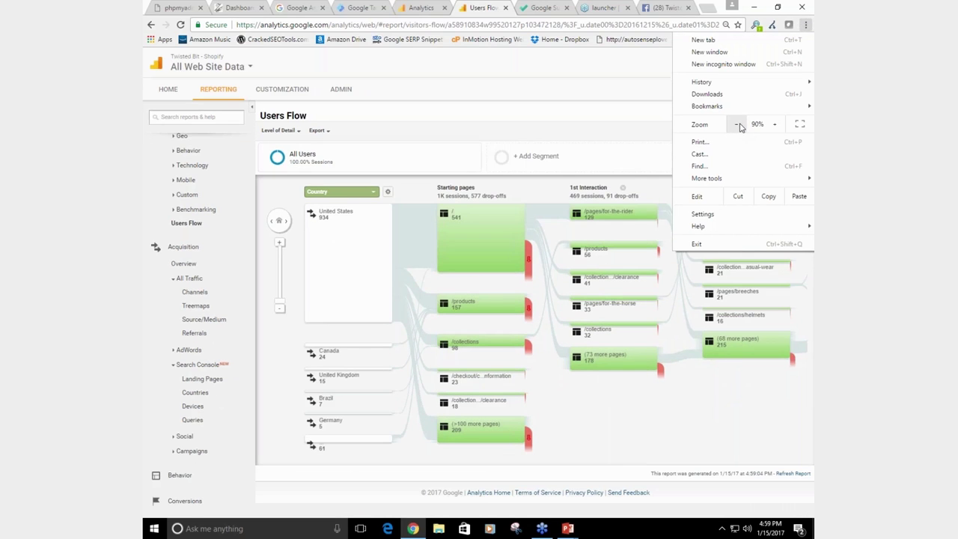
pyautogui.click(738, 125)
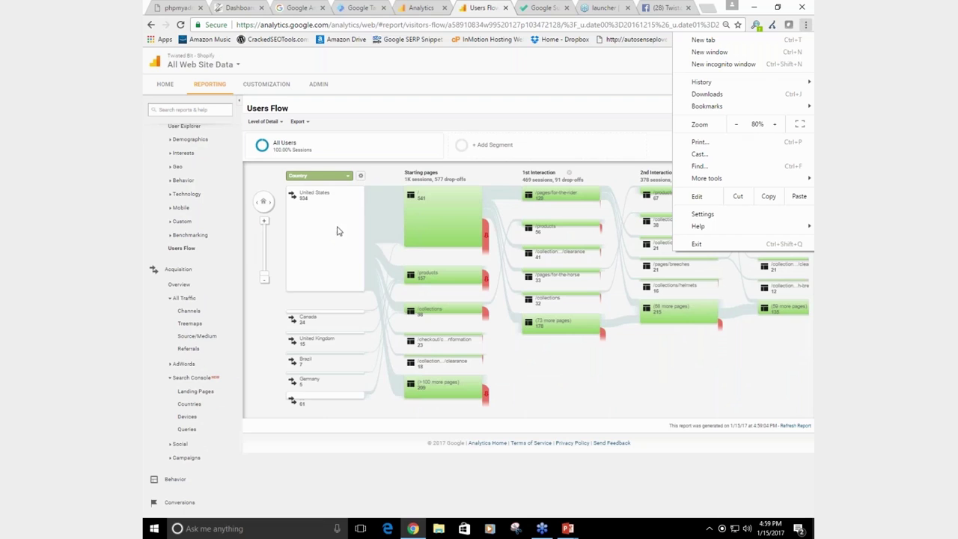
pyautogui.click(648, 67)
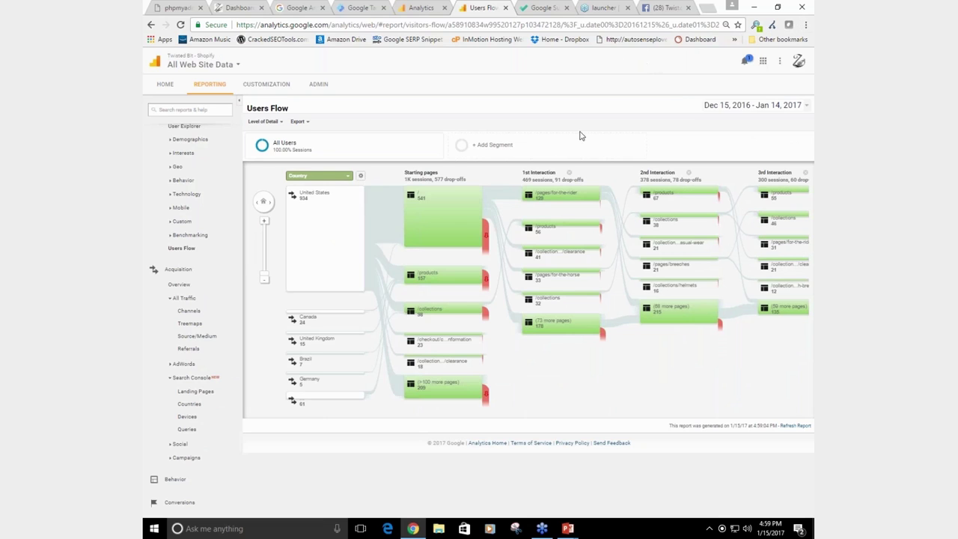